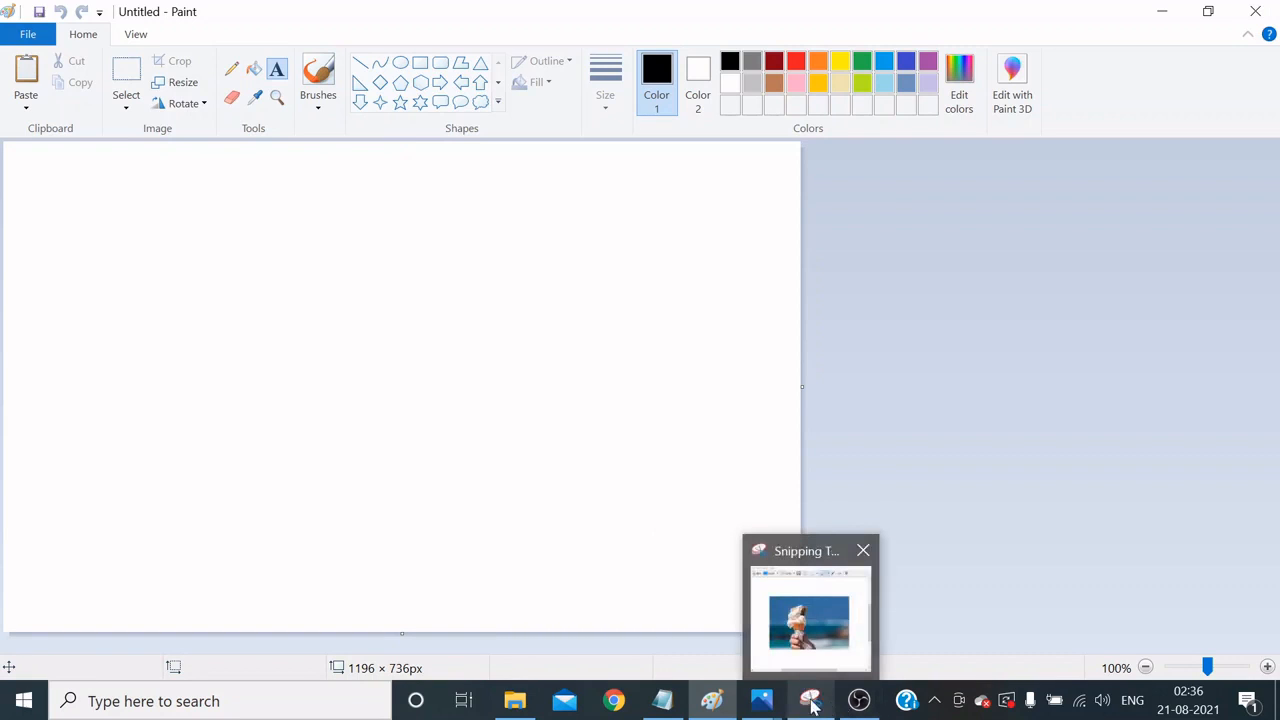
Step: Copy the ice cream snip from Snipping Tool into the Paint canvas and enlarge it to about 819 × 741 px
left_click(810, 697)
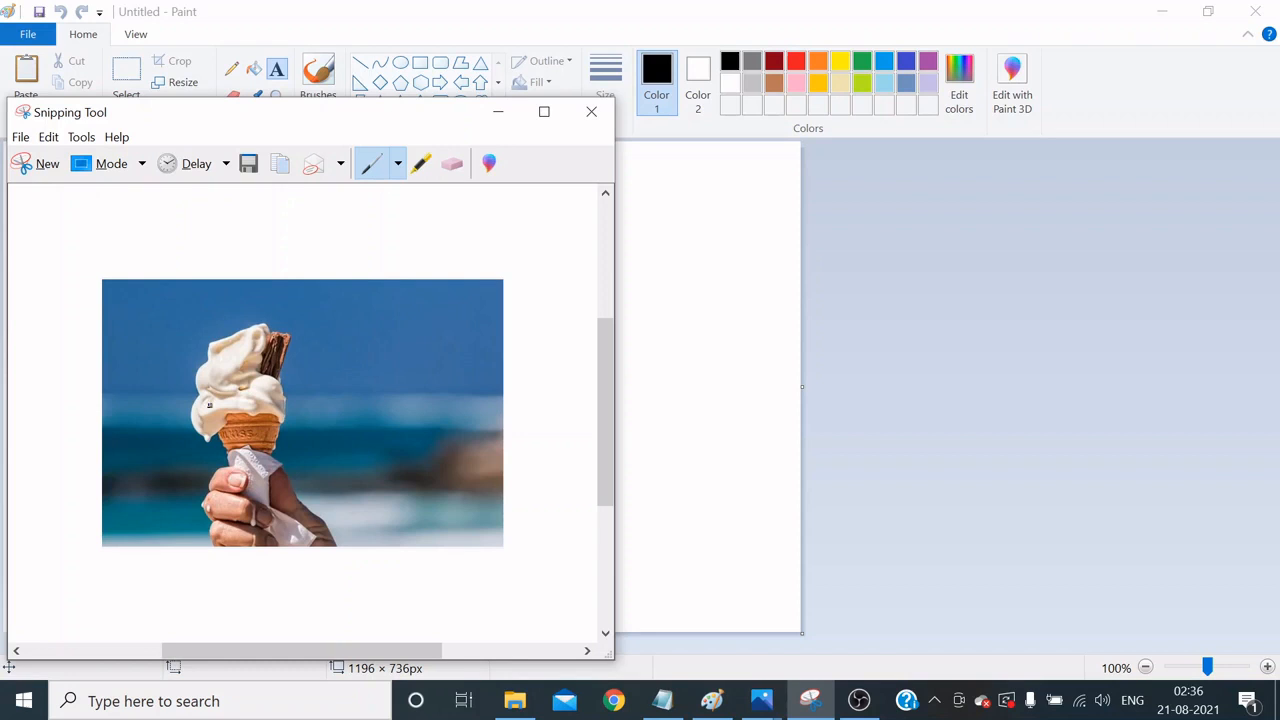
left_click(280, 165)
key("alt+Tab")
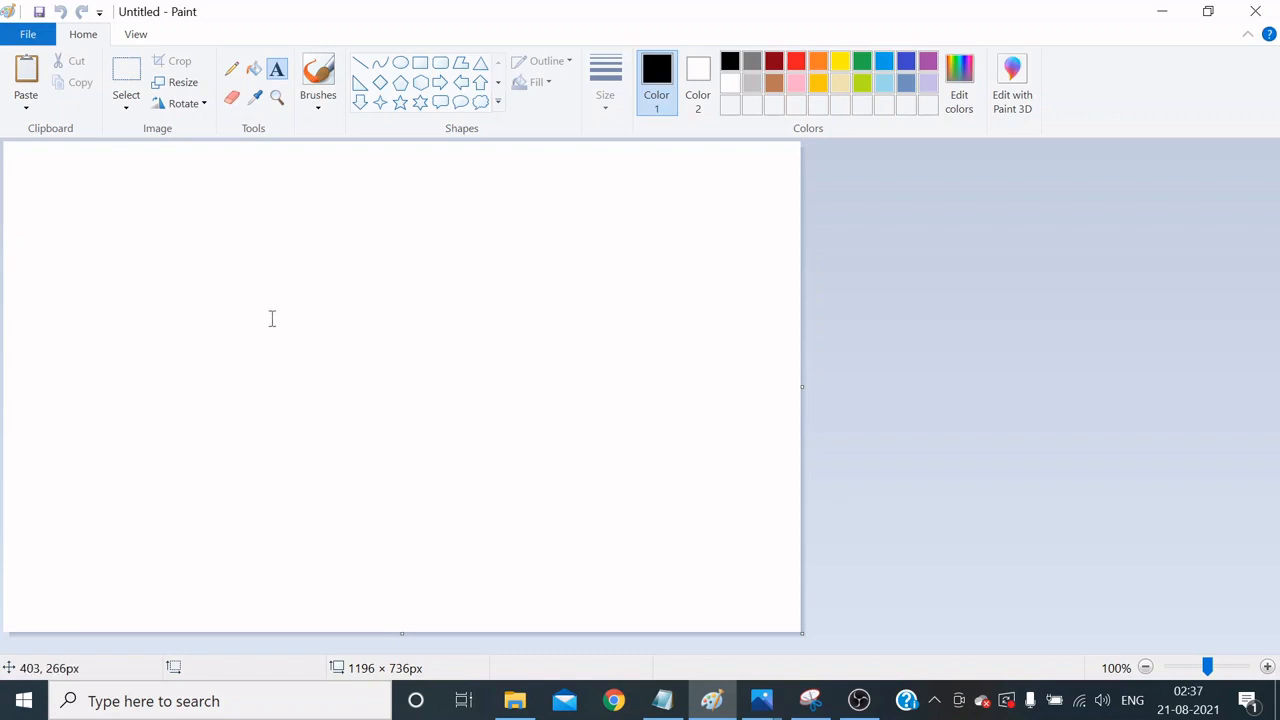
key("ctrl+v")
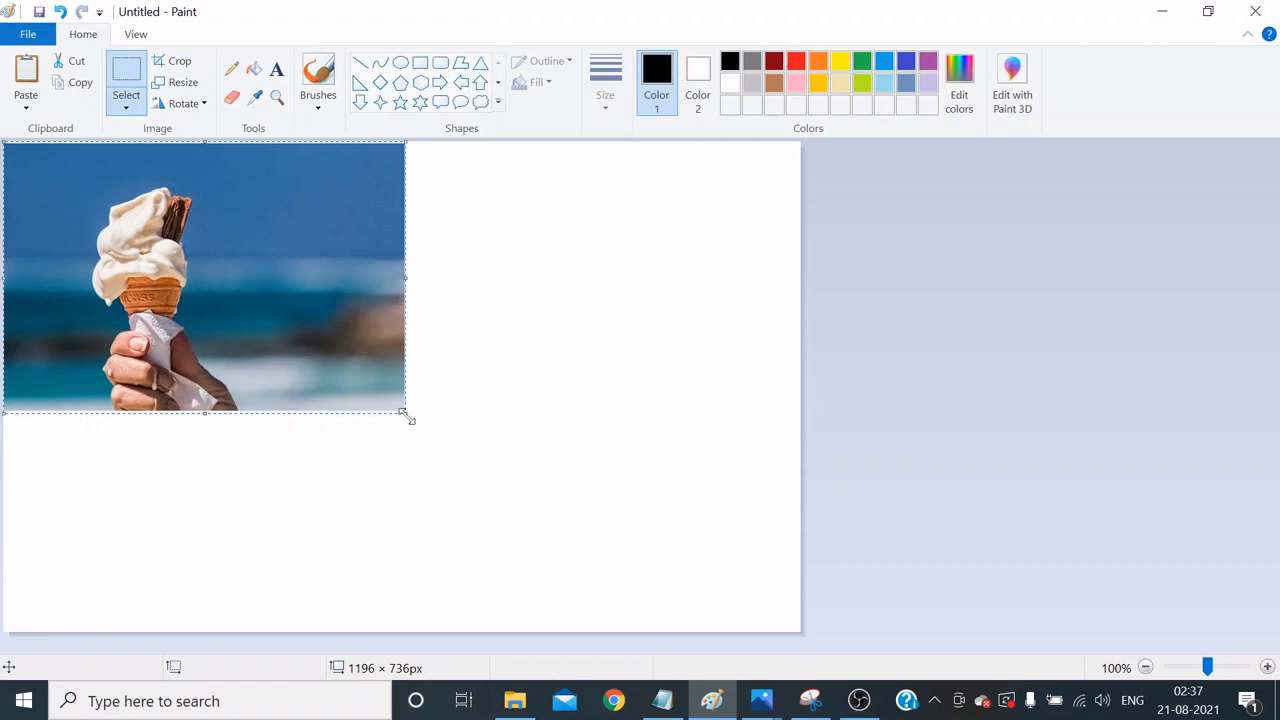
left_click_drag(407, 417, 545, 635)
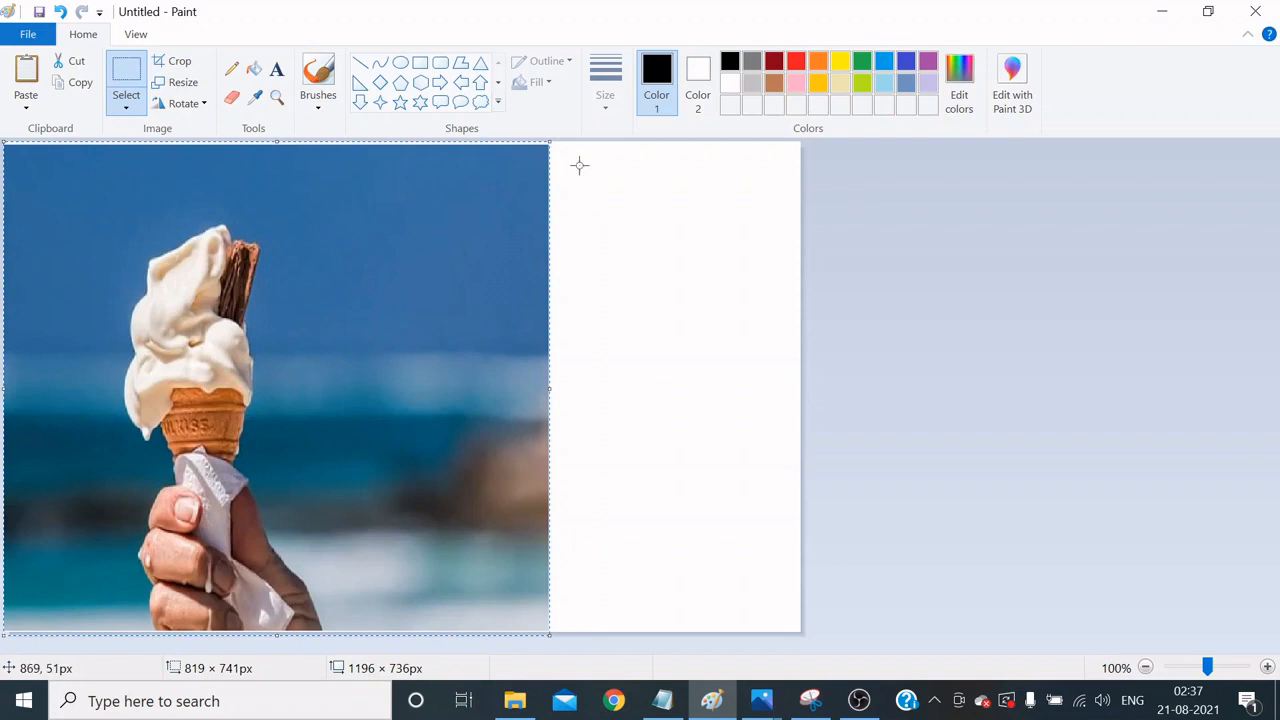
left_click(705, 393)
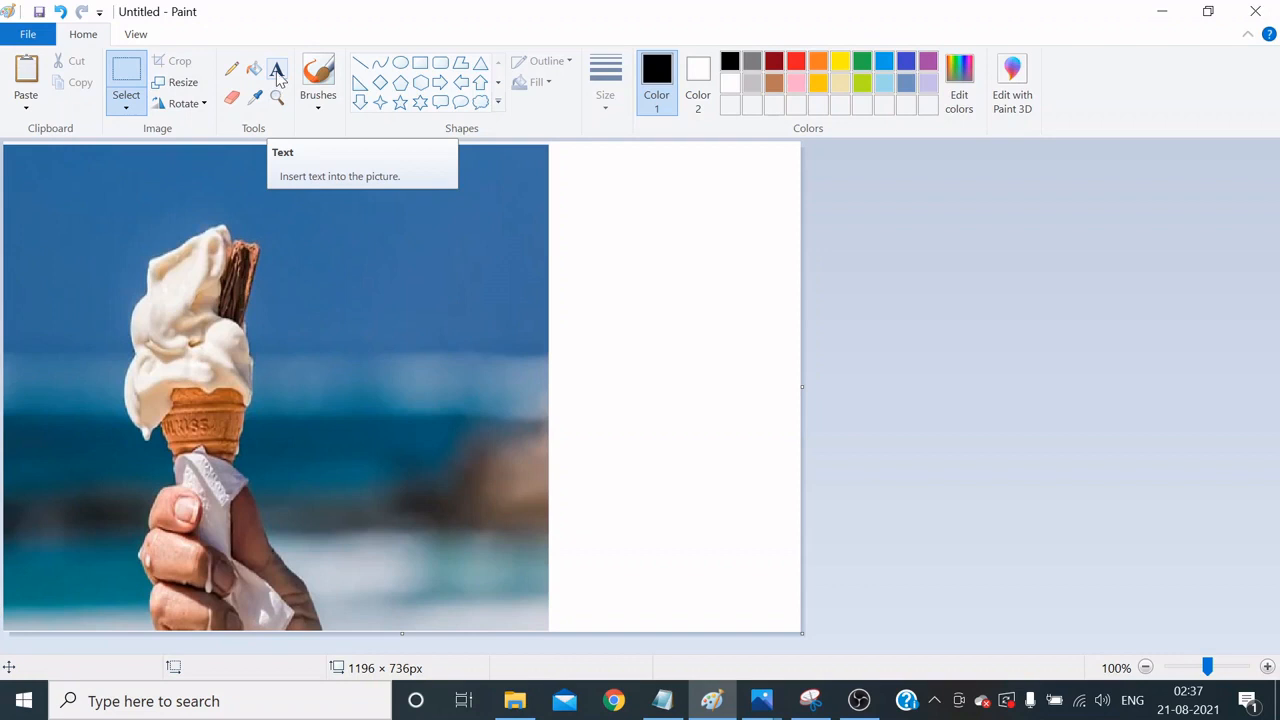
Step: Add a text box about 338 × 379 px in the white area beside the photo, containing "ICE CREAM"
left_click(278, 70)
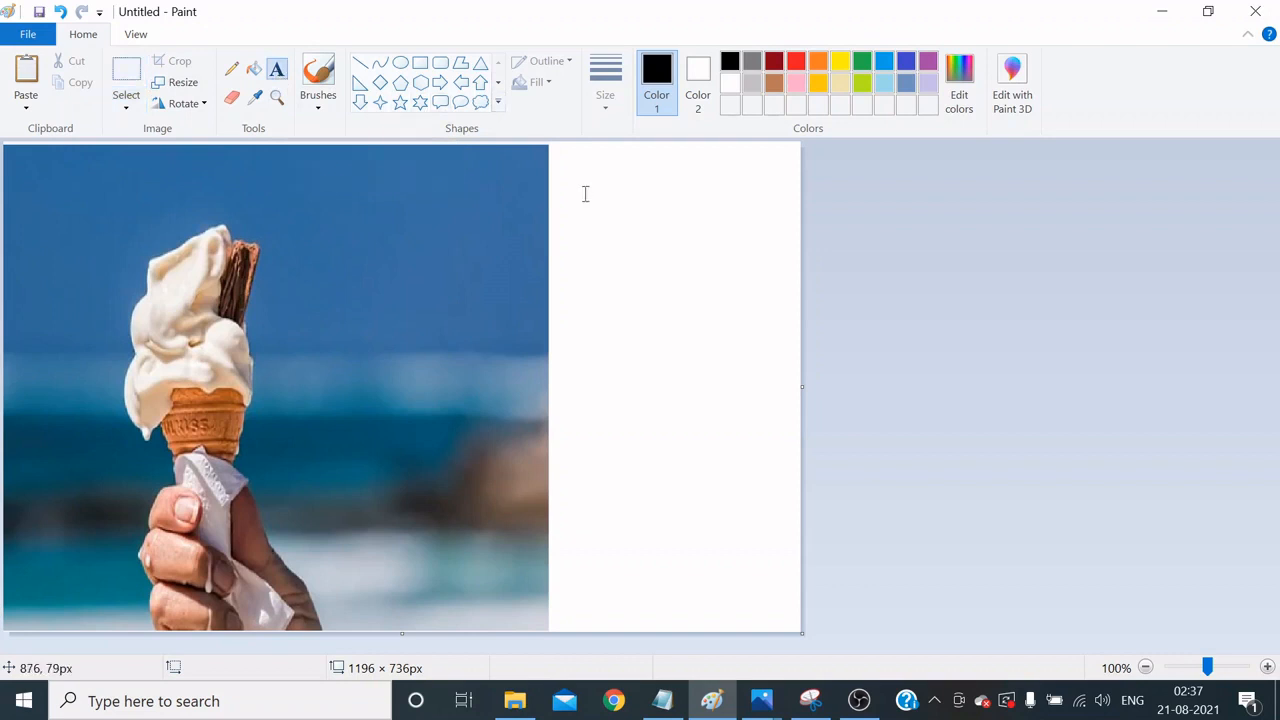
left_click_drag(560, 188, 786, 440)
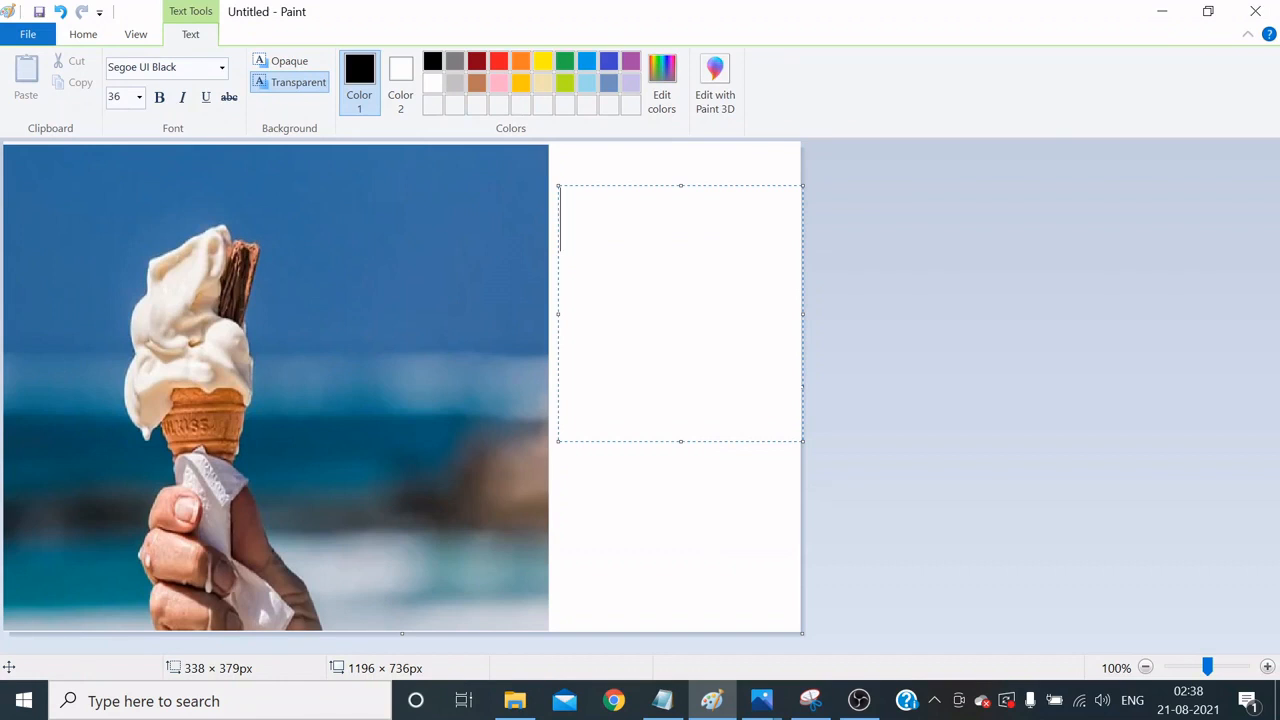
type("ICE C")
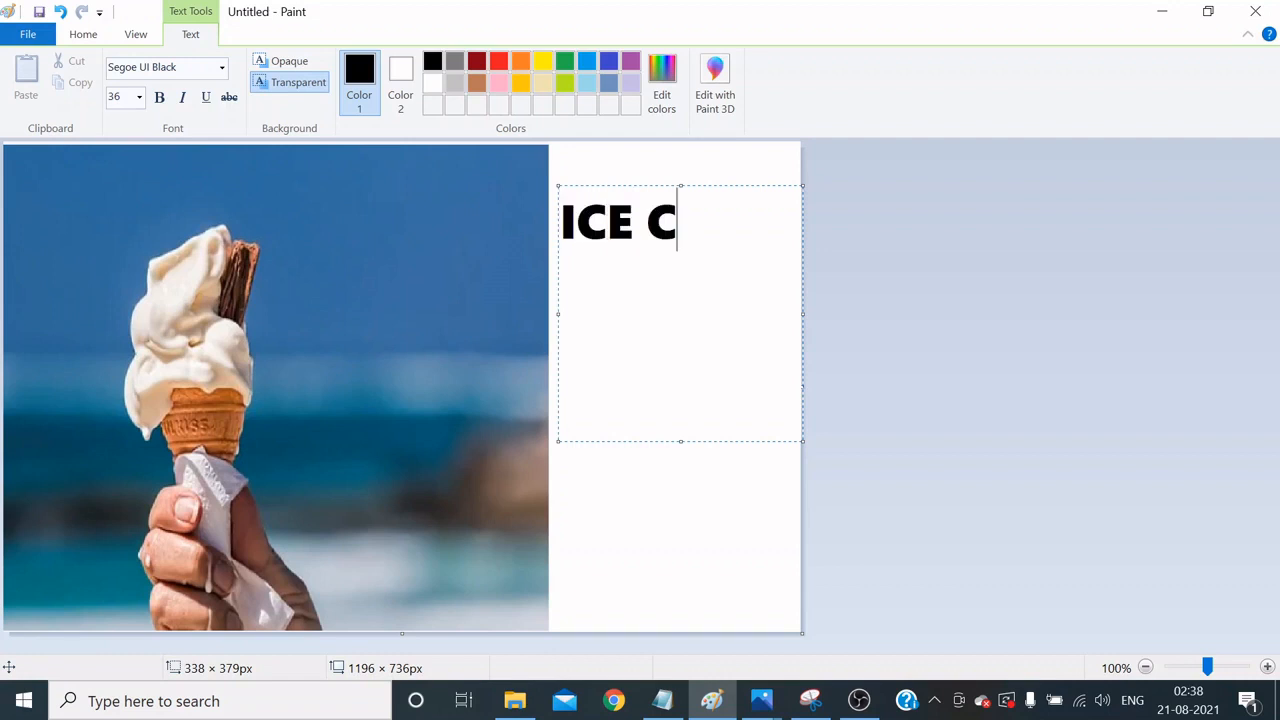
type("REa")
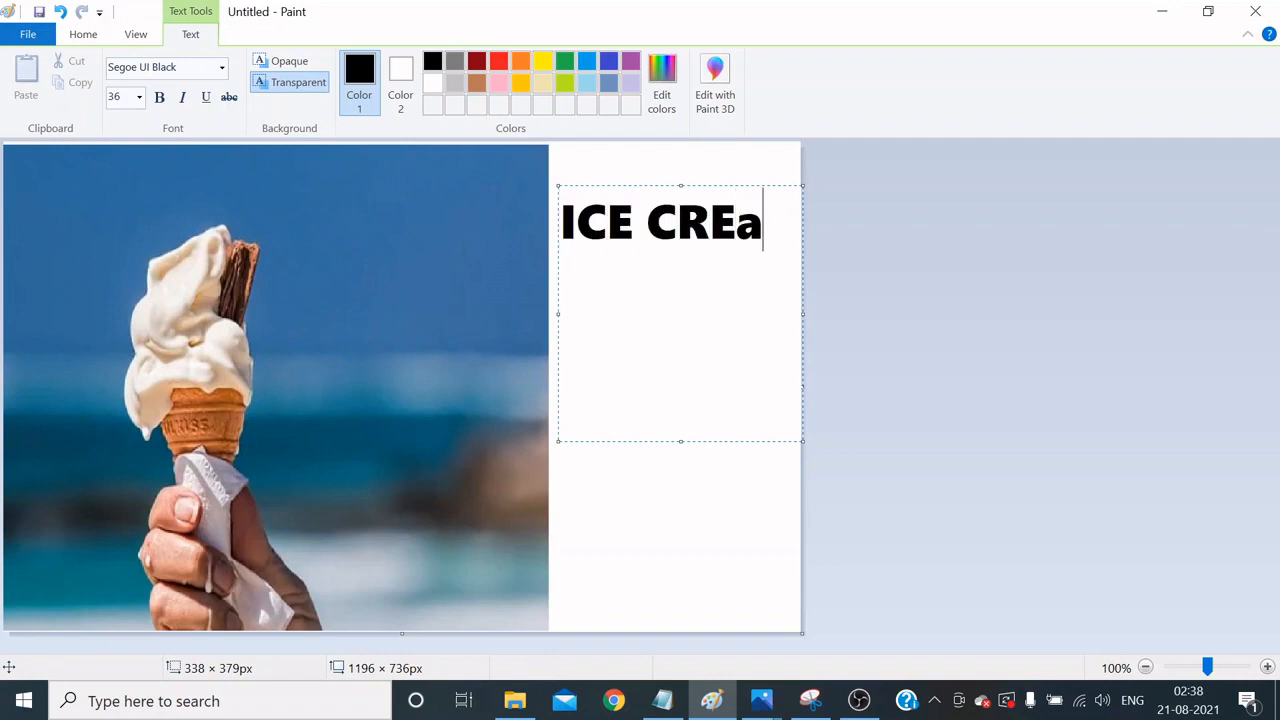
key("BackSpace")
type("AM")
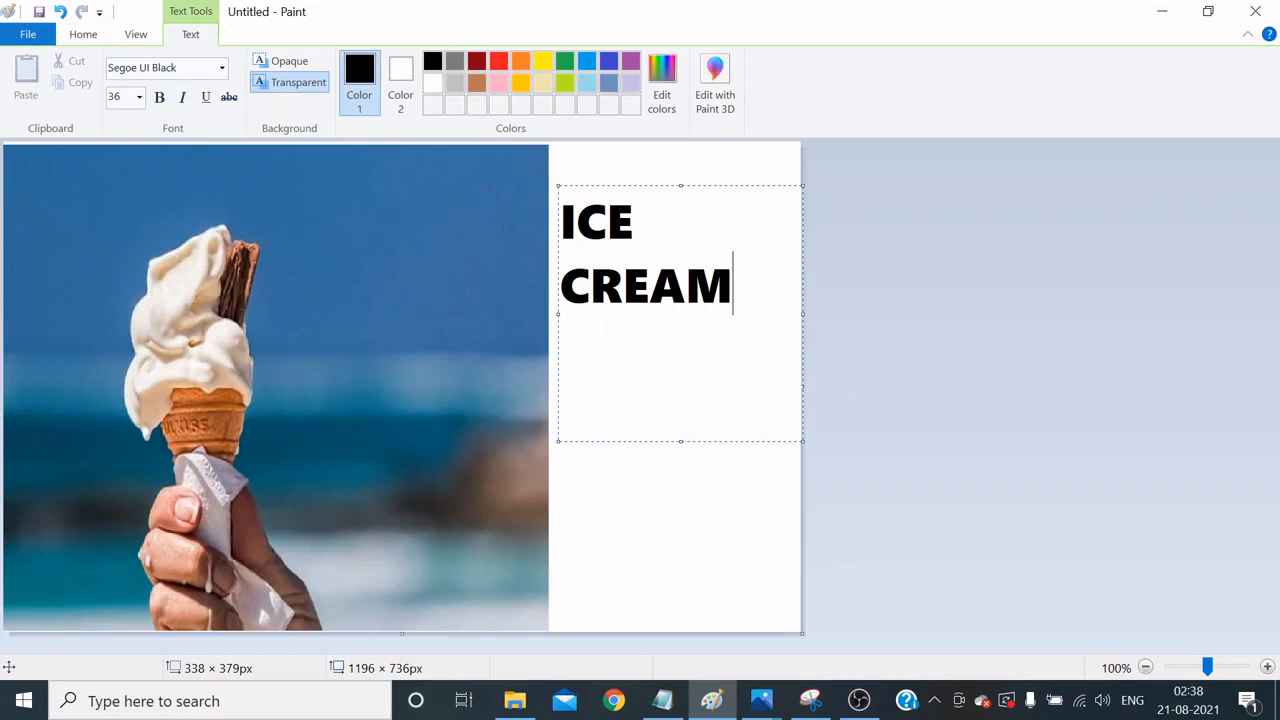
Step: Set the font of the whole ICE CREAM text to Showcard Gothic
key("shift+Left")
key("shift+Left")
key("shift+Left")
key("shift+Left")
key("shift+Left")
key("shift+Left")
key("shift+Left")
key("shift+Left")
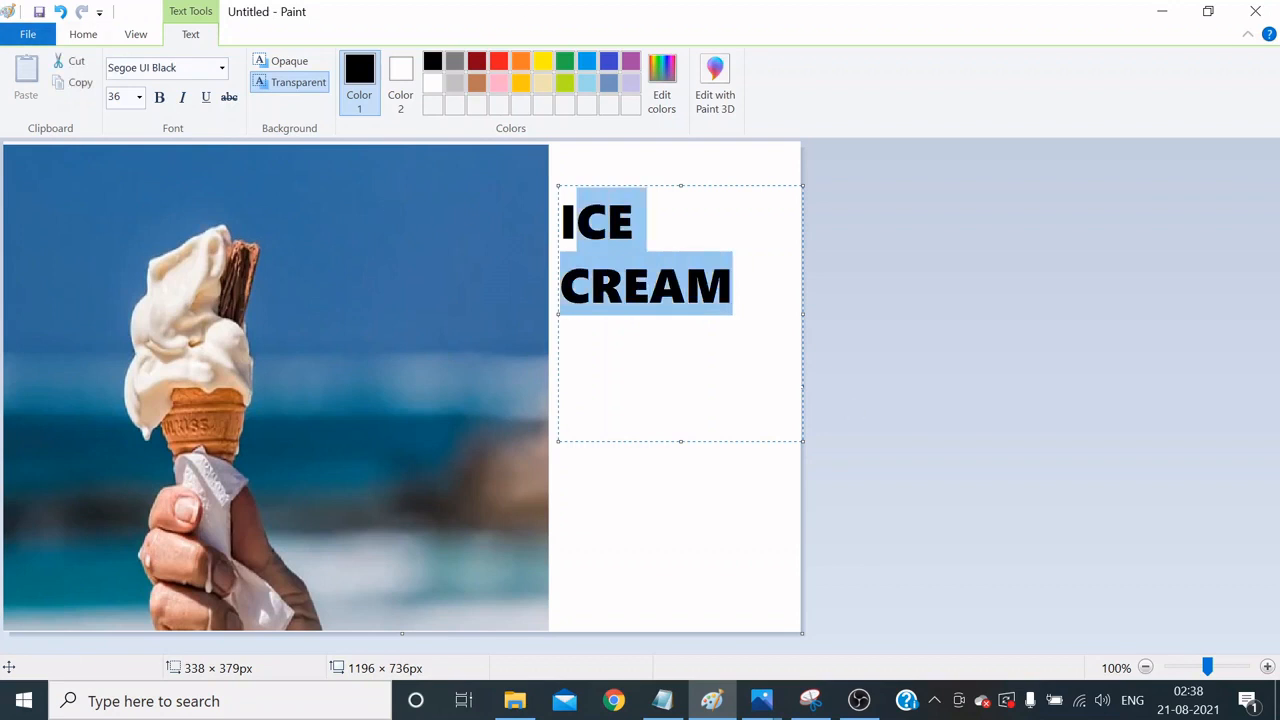
key("shift+Left")
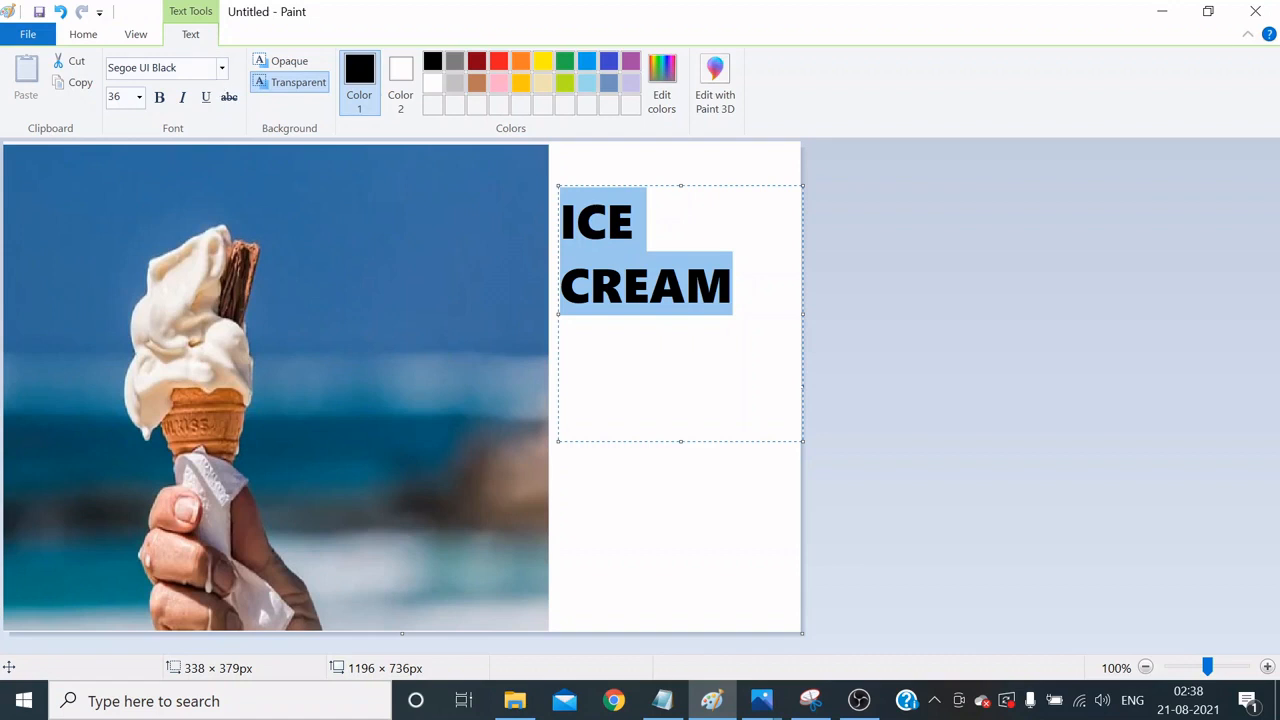
left_click(222, 68)
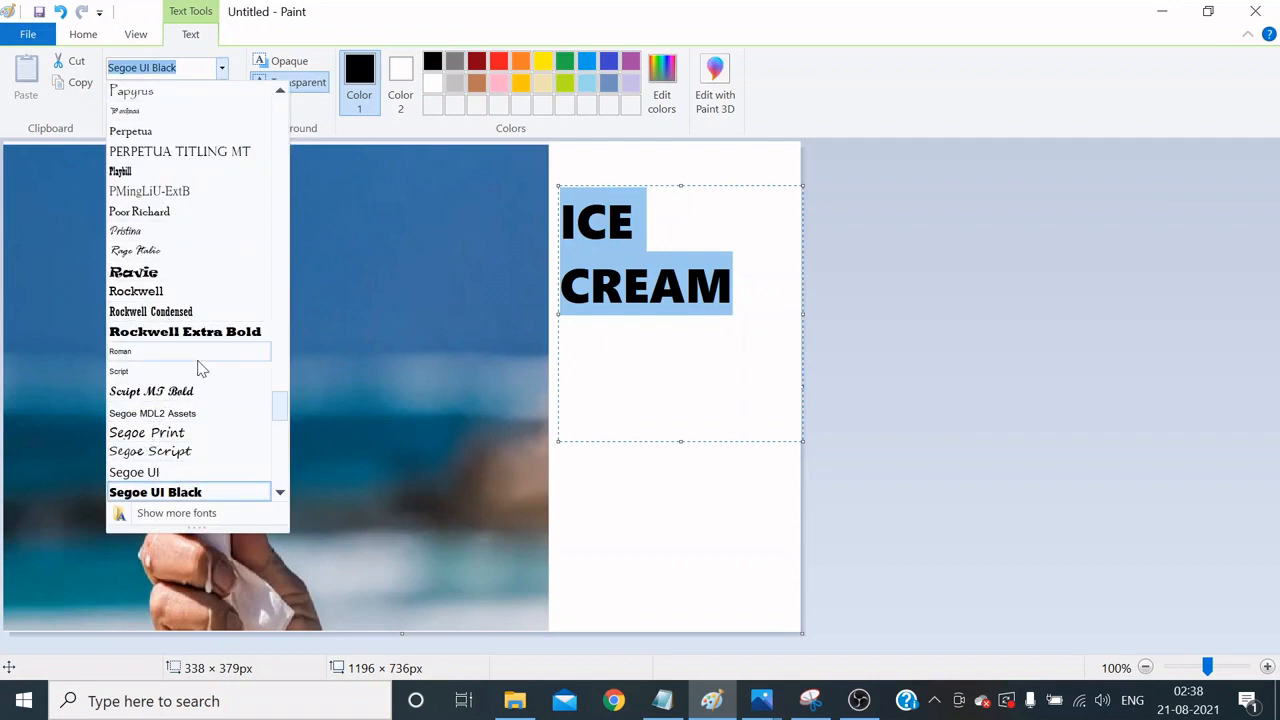
scroll(188, 478, "down", 4)
left_click(211, 394)
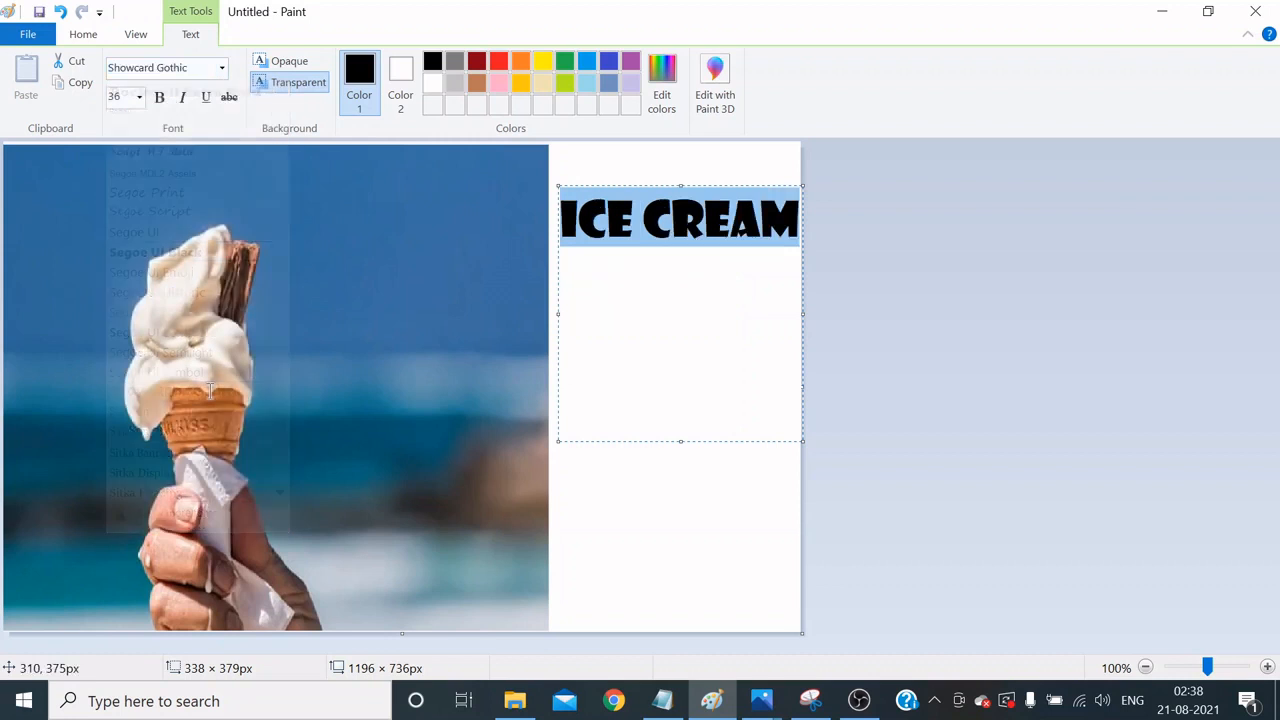
Step: Change the ICE CREAM text's font to Wide Latin
left_click(223, 70)
scroll(166, 370, "down", 6)
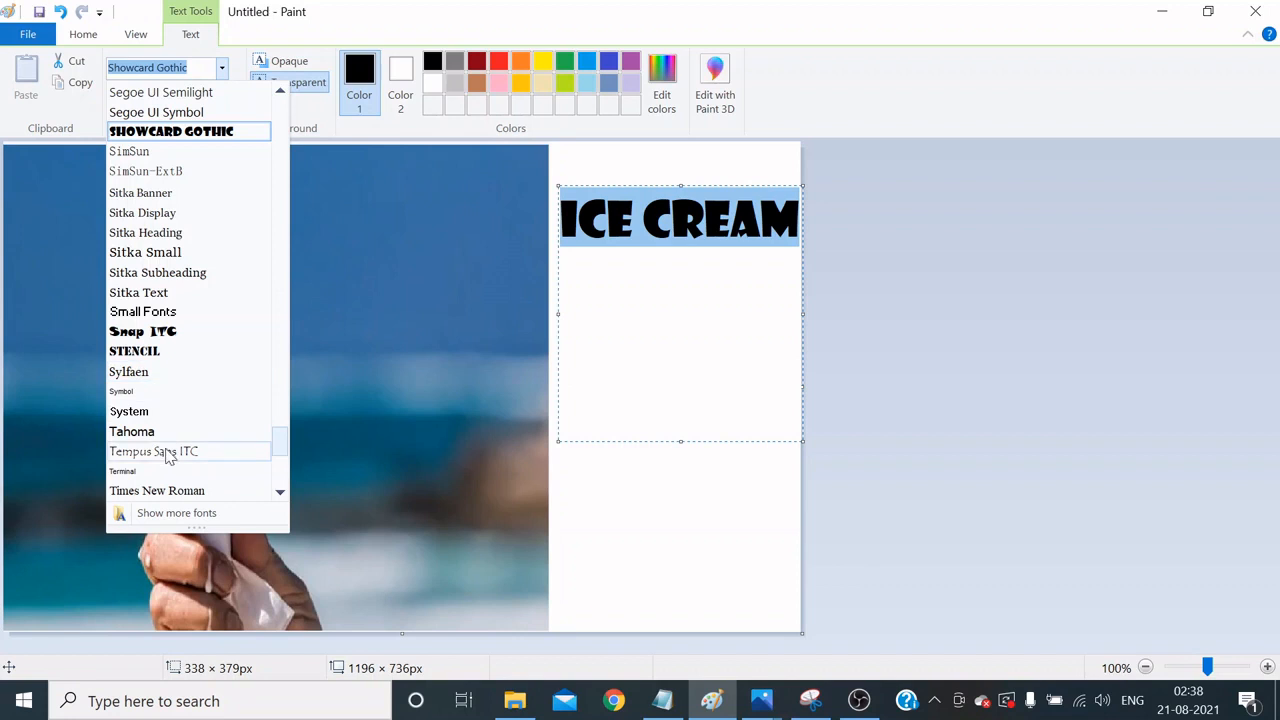
scroll(165, 380, "down", 6)
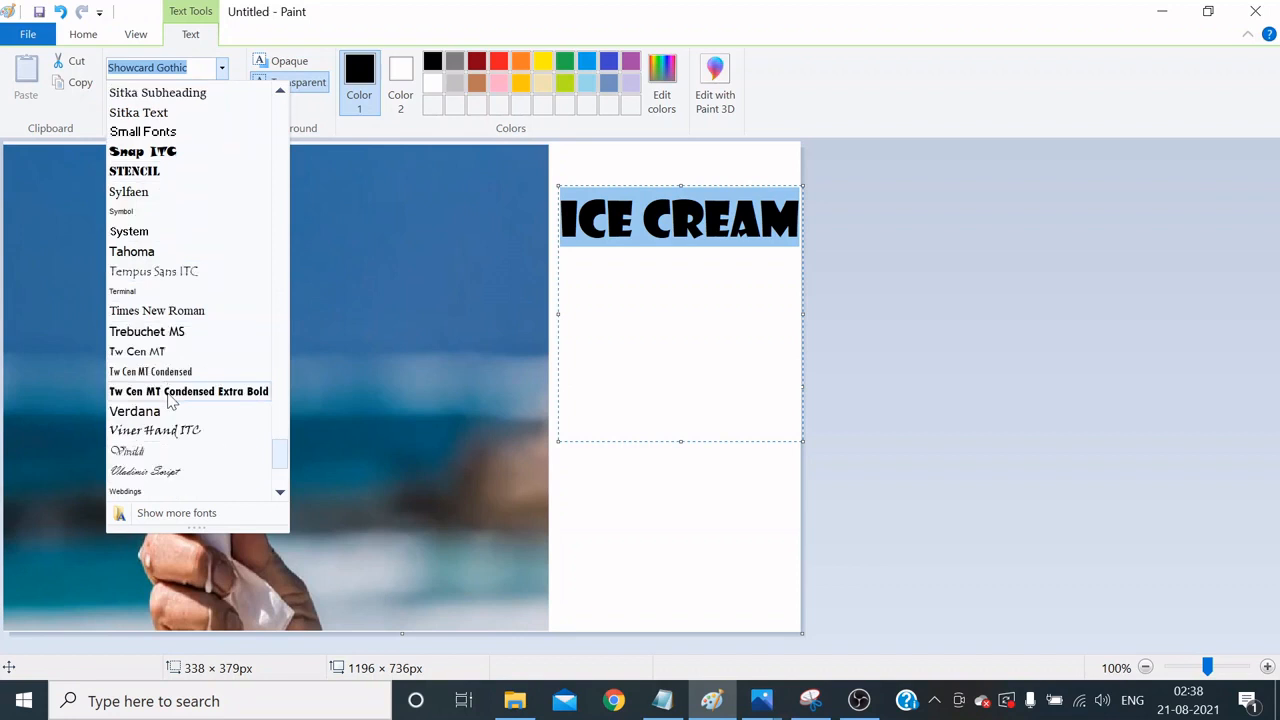
left_click(176, 337)
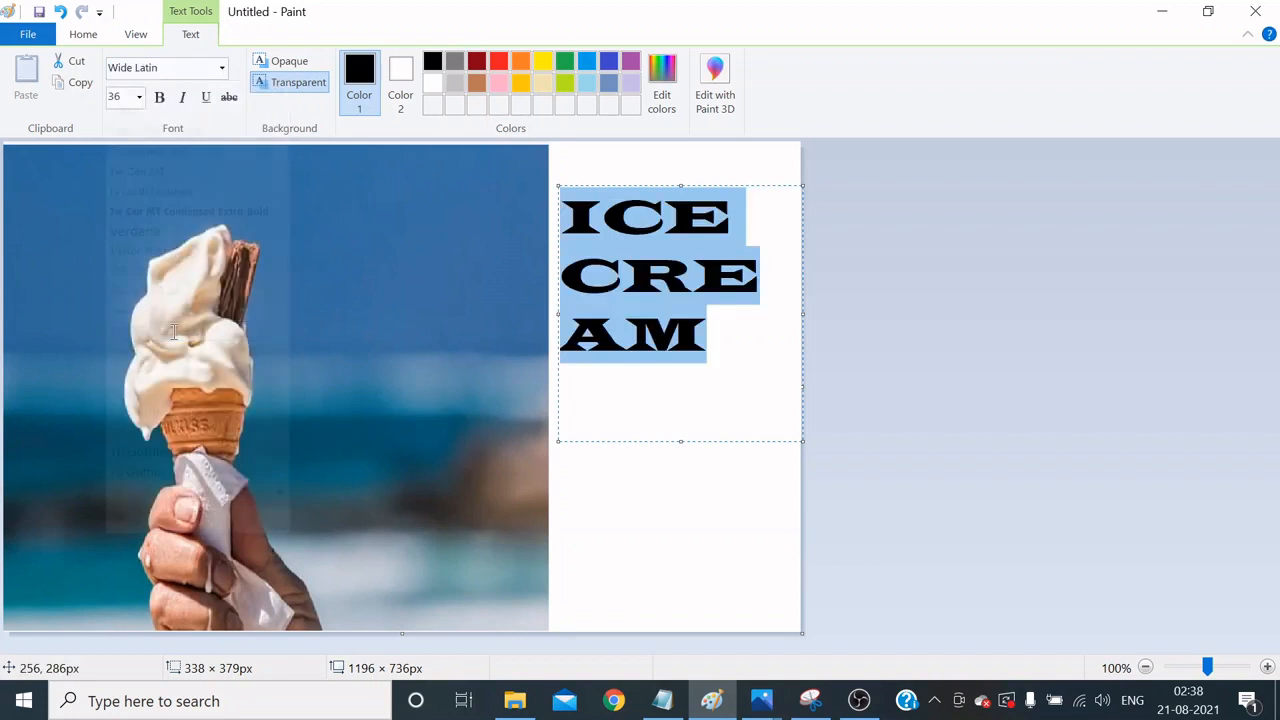
Step: Set the ICE CREAM text's font to Yu Gothic UI Semibold and turn its bold style off
left_click(222, 68)
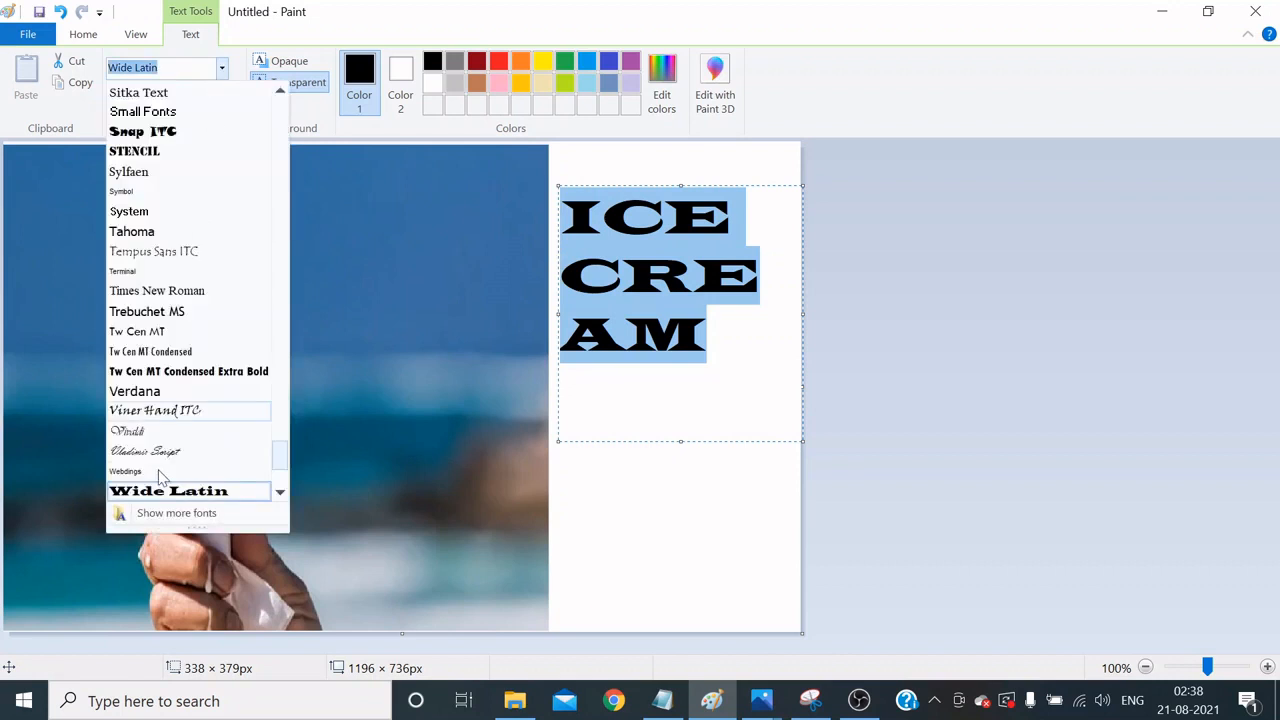
scroll(165, 470, "down", 4)
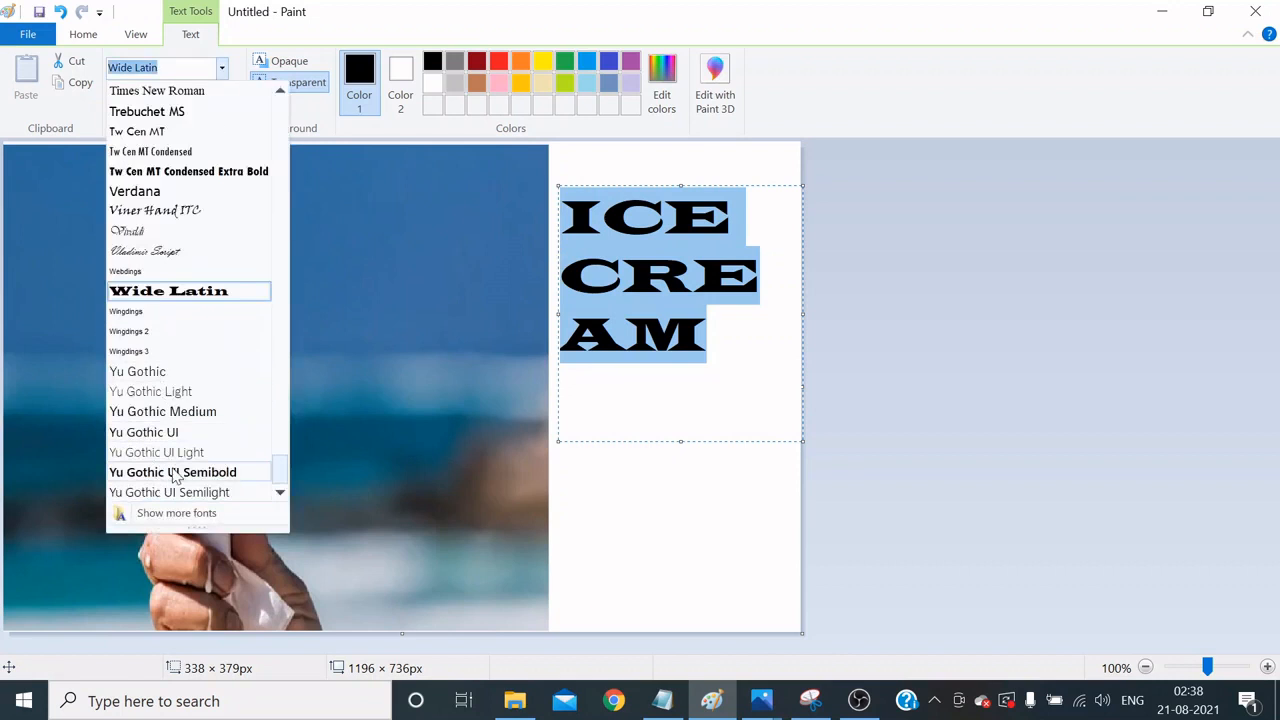
left_click(163, 474)
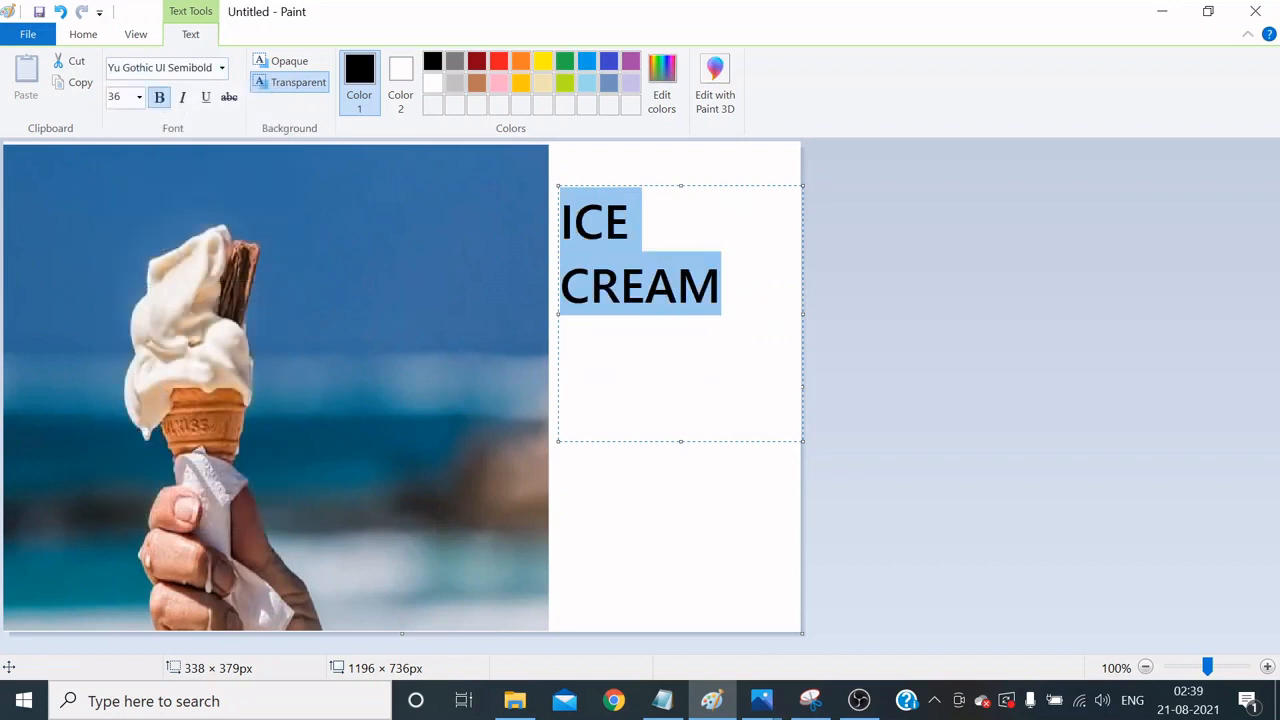
left_click(160, 98)
left_click(722, 286)
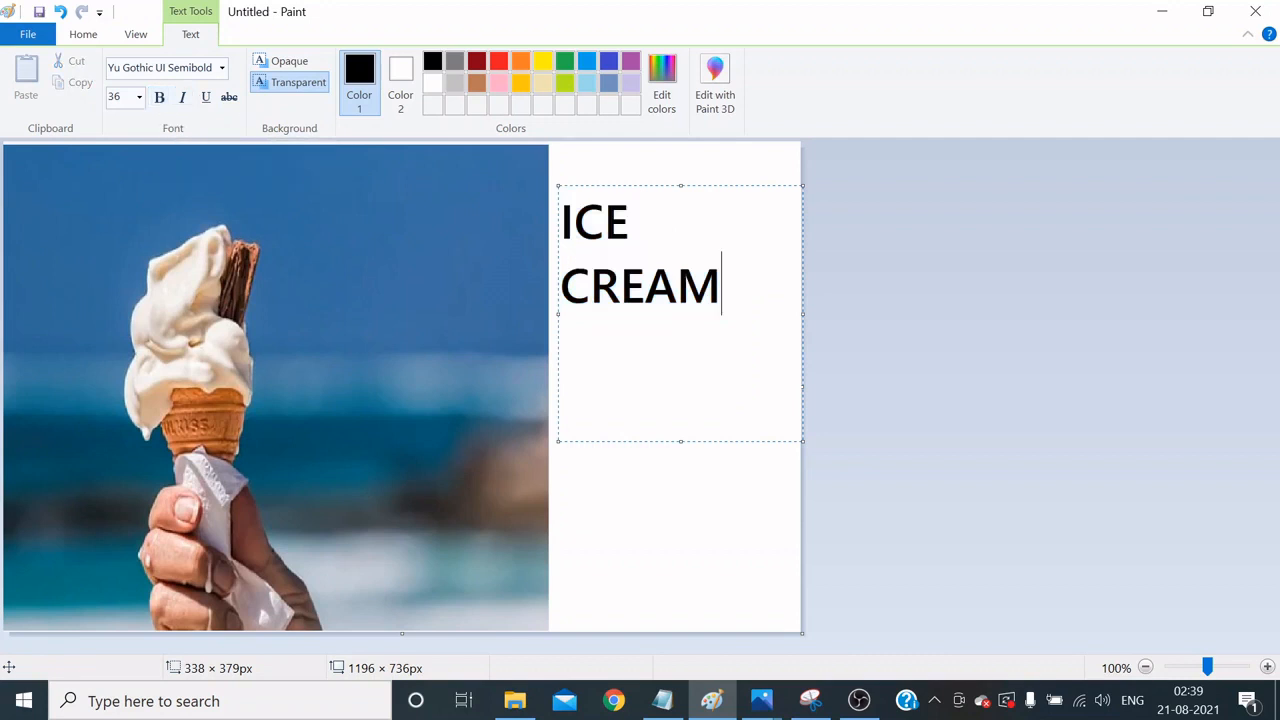
Step: Format the whole ICE CREAM text as bold, italic and strikethrough, without underline
left_click_drag(722, 286, 557, 215)
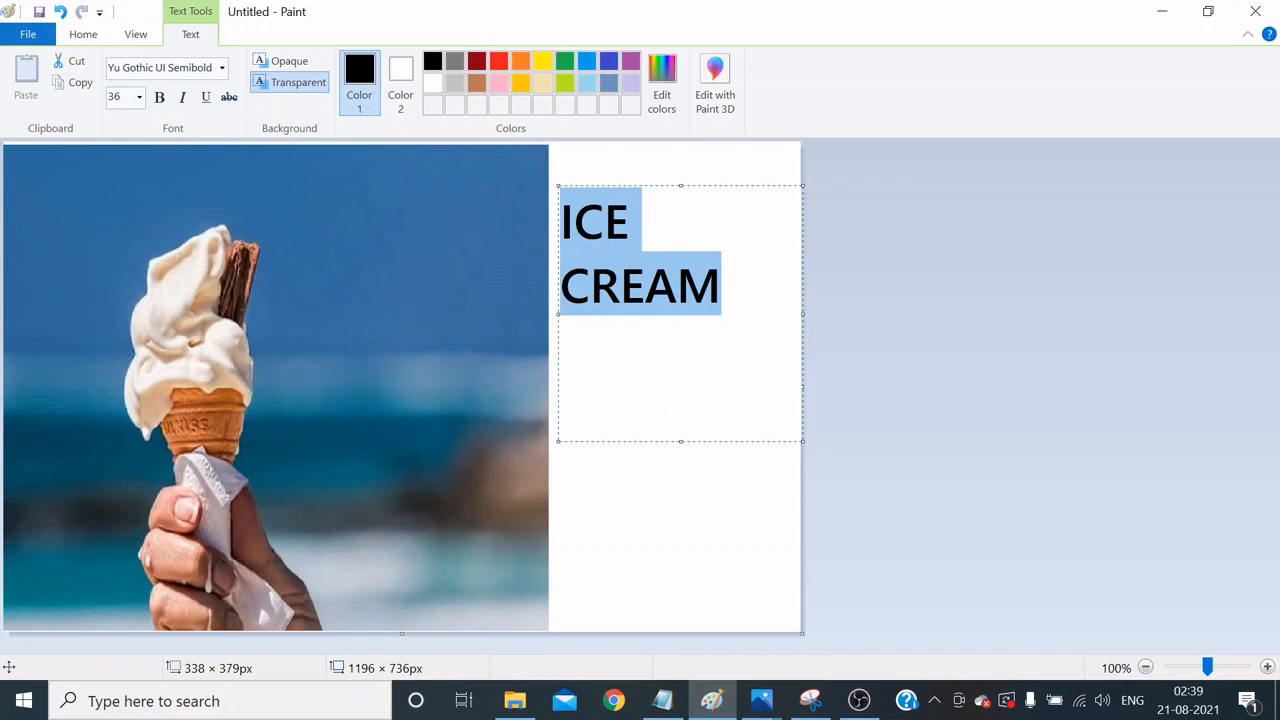
left_click(160, 98)
left_click(184, 104)
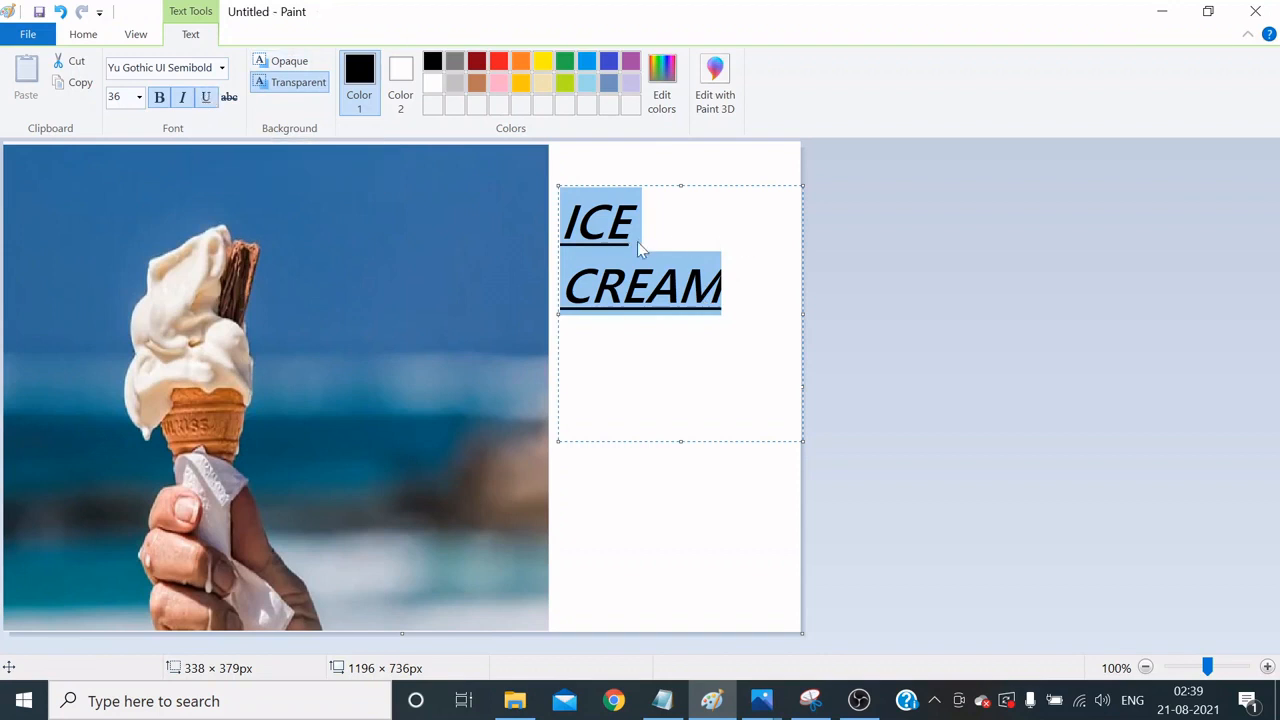
left_click(205, 100)
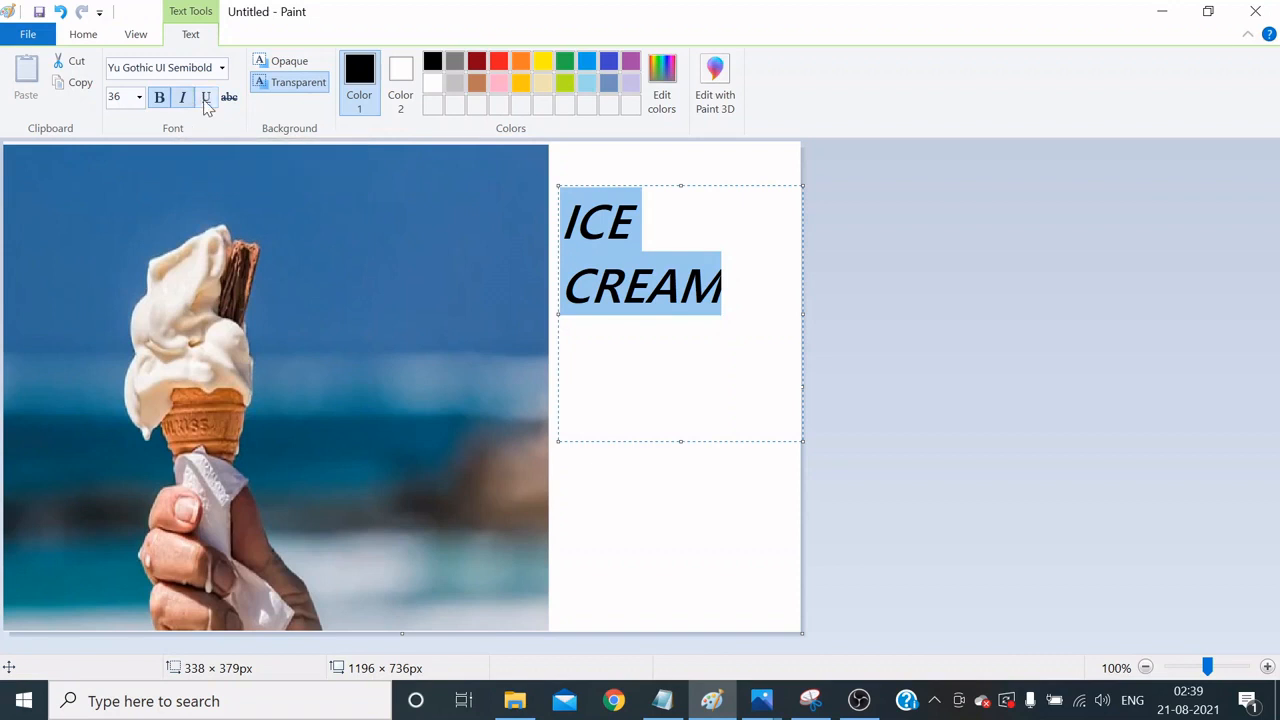
left_click(229, 100)
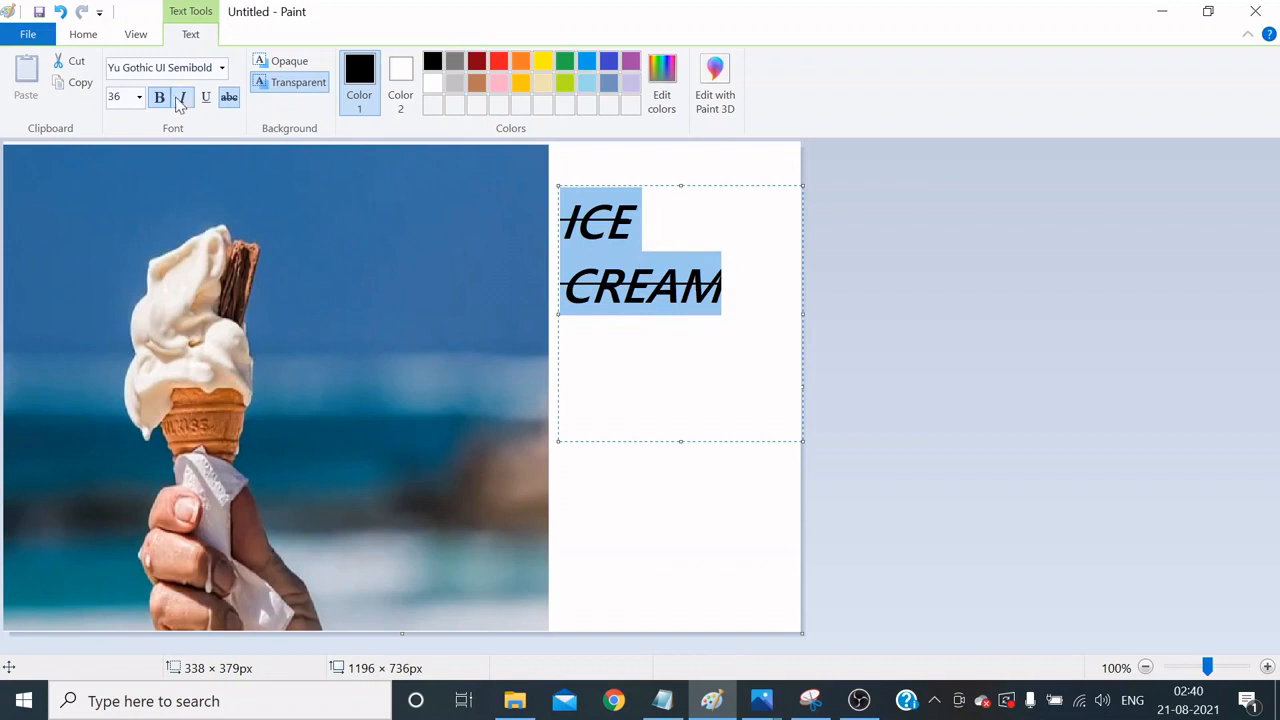
Step: Try font size 48 and the custom size 60 on the ICE CREAM text
left_click(139, 97)
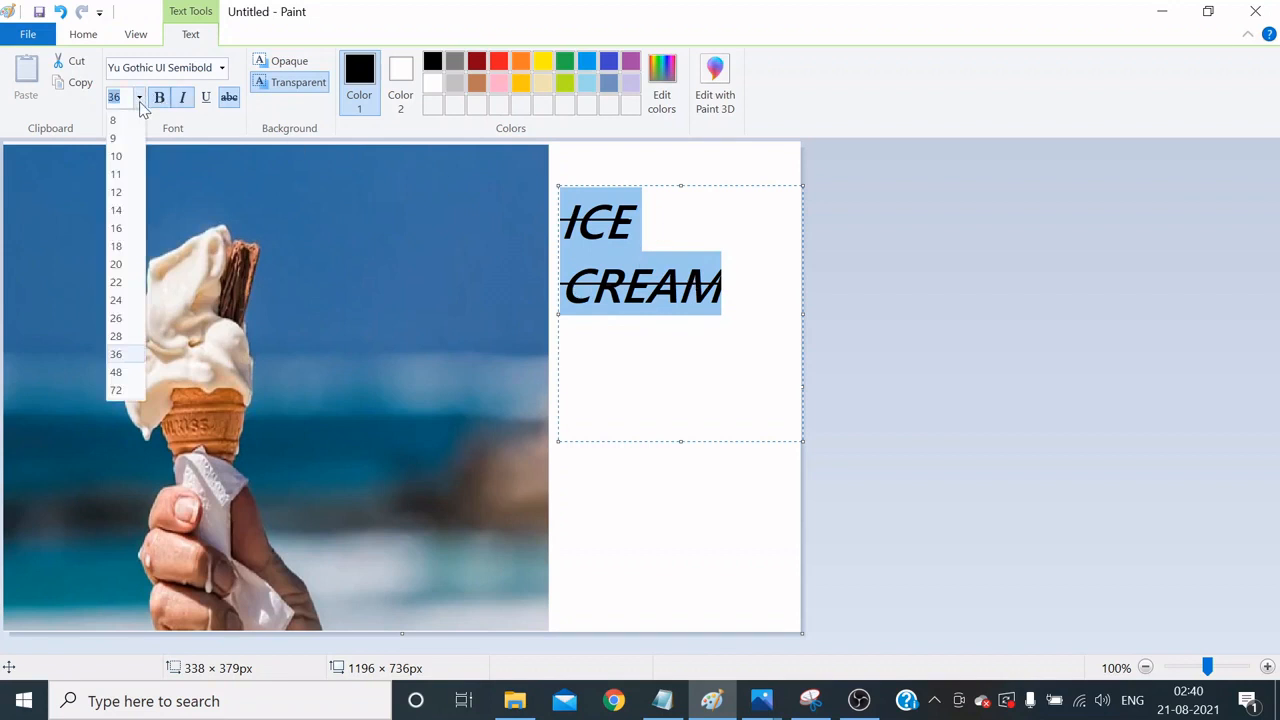
left_click(116, 372)
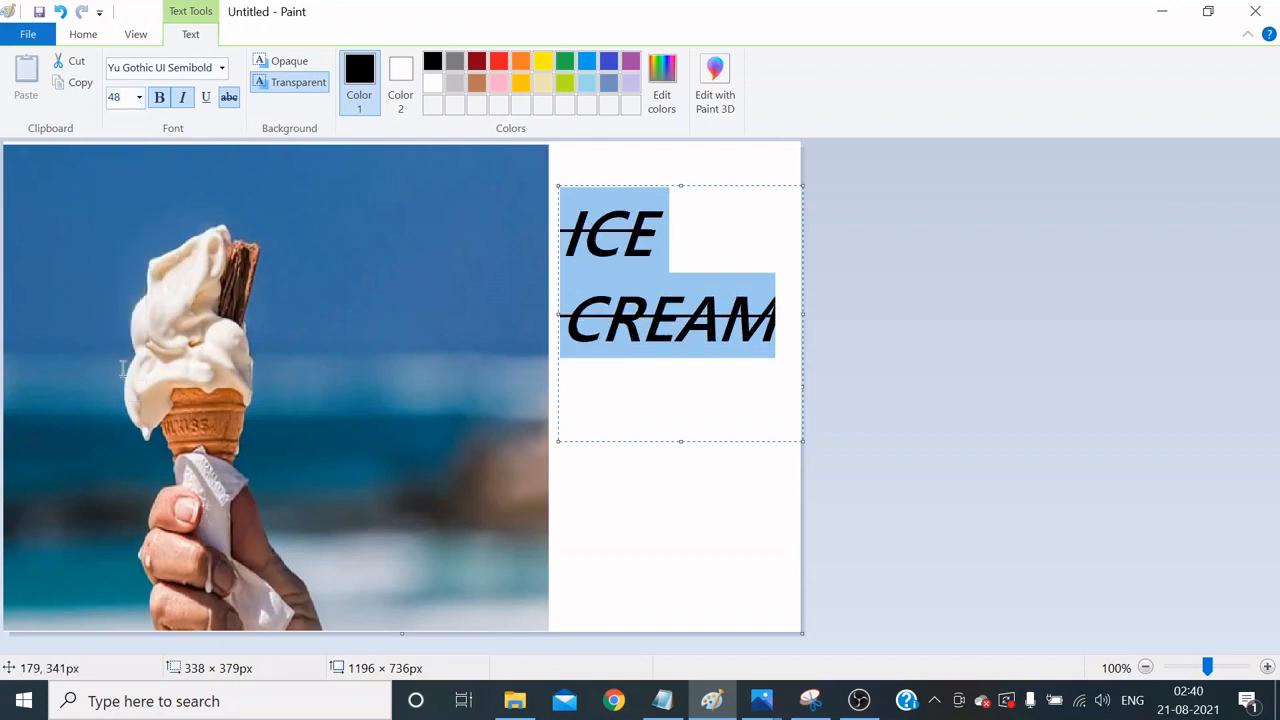
left_click(139, 97)
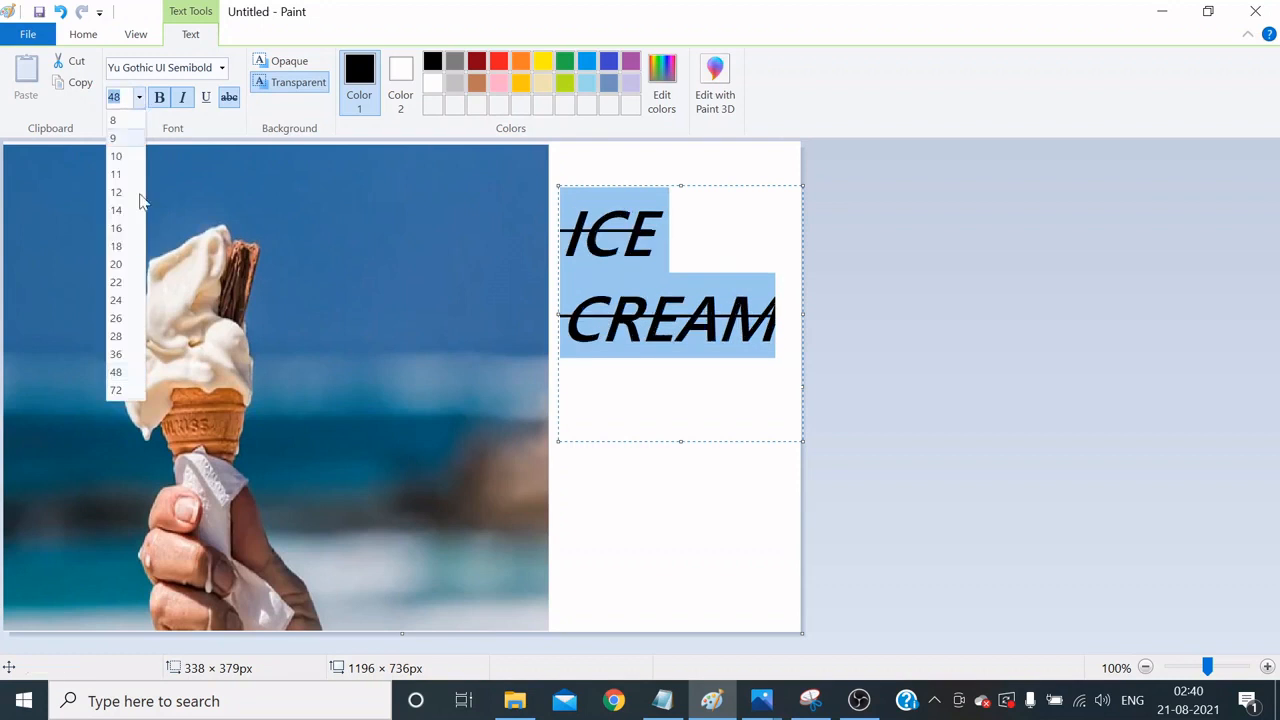
left_click(124, 100)
type("60")
key("Return")
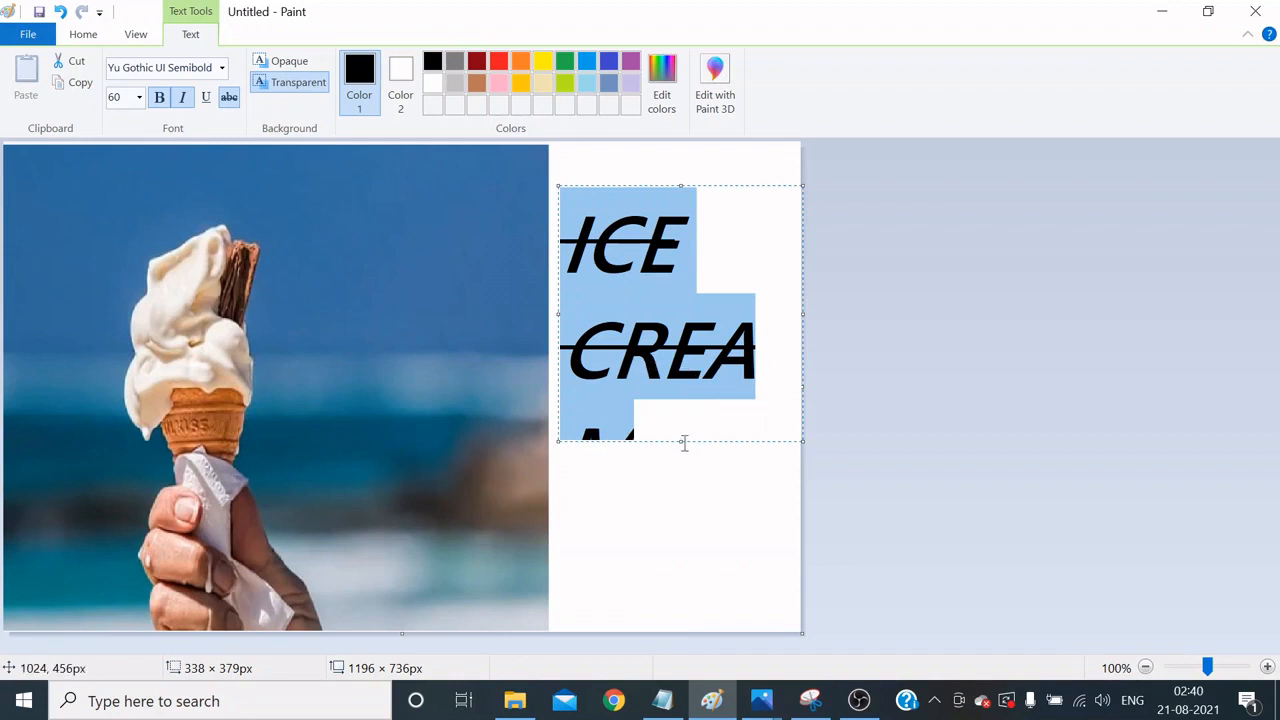
Step: Extend the text box downward to about 372 × 528 px and set the ICE CREAM text's size to 36
left_click_drag(680, 441, 683, 531)
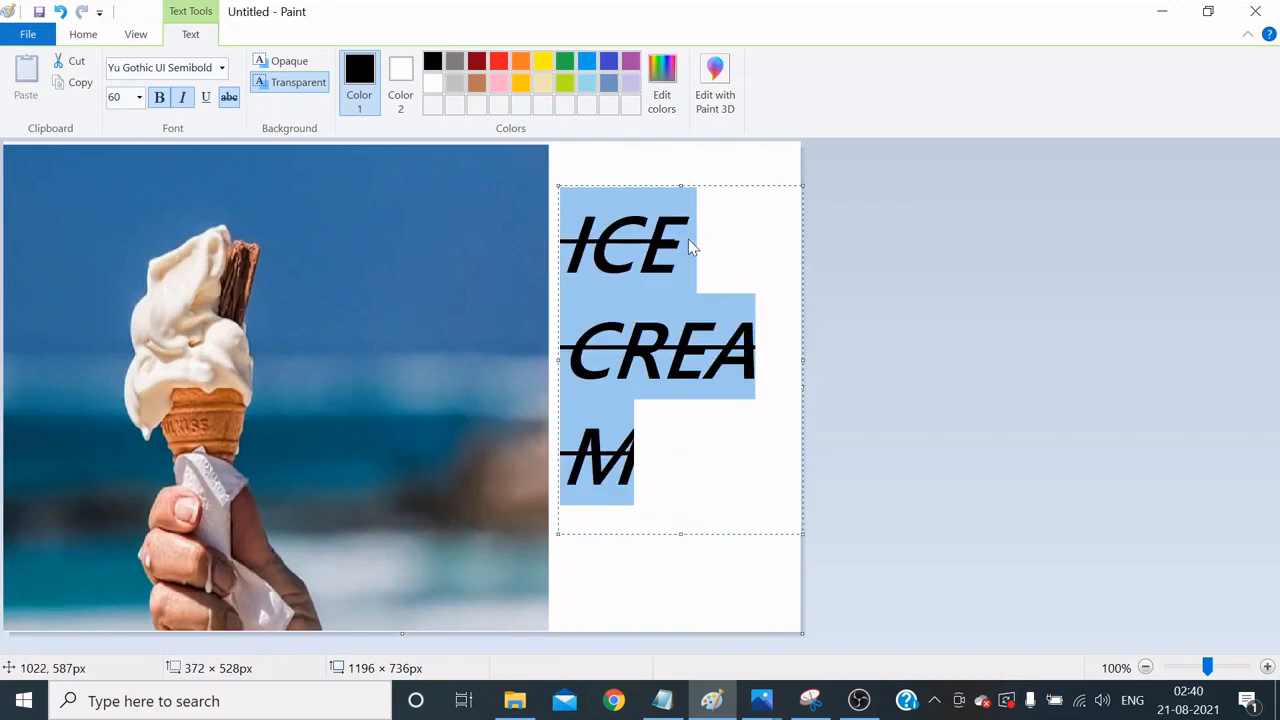
left_click(139, 97)
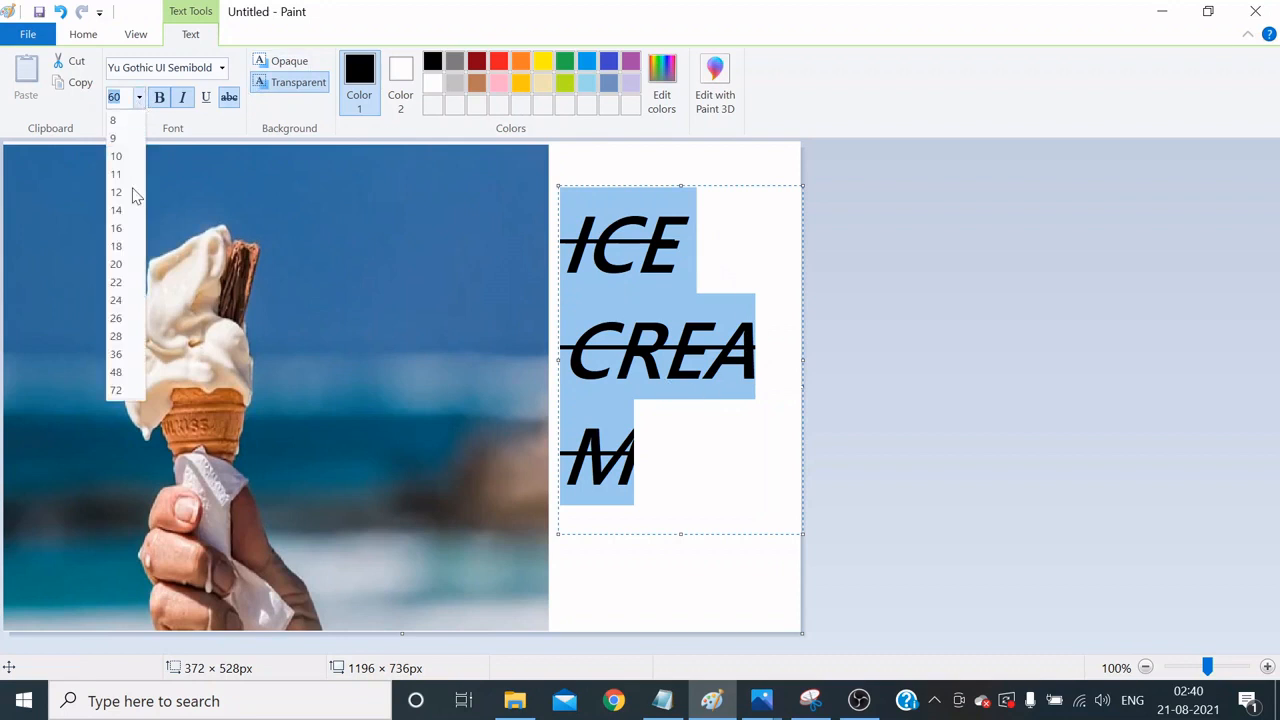
left_click(125, 358)
left_click(723, 287)
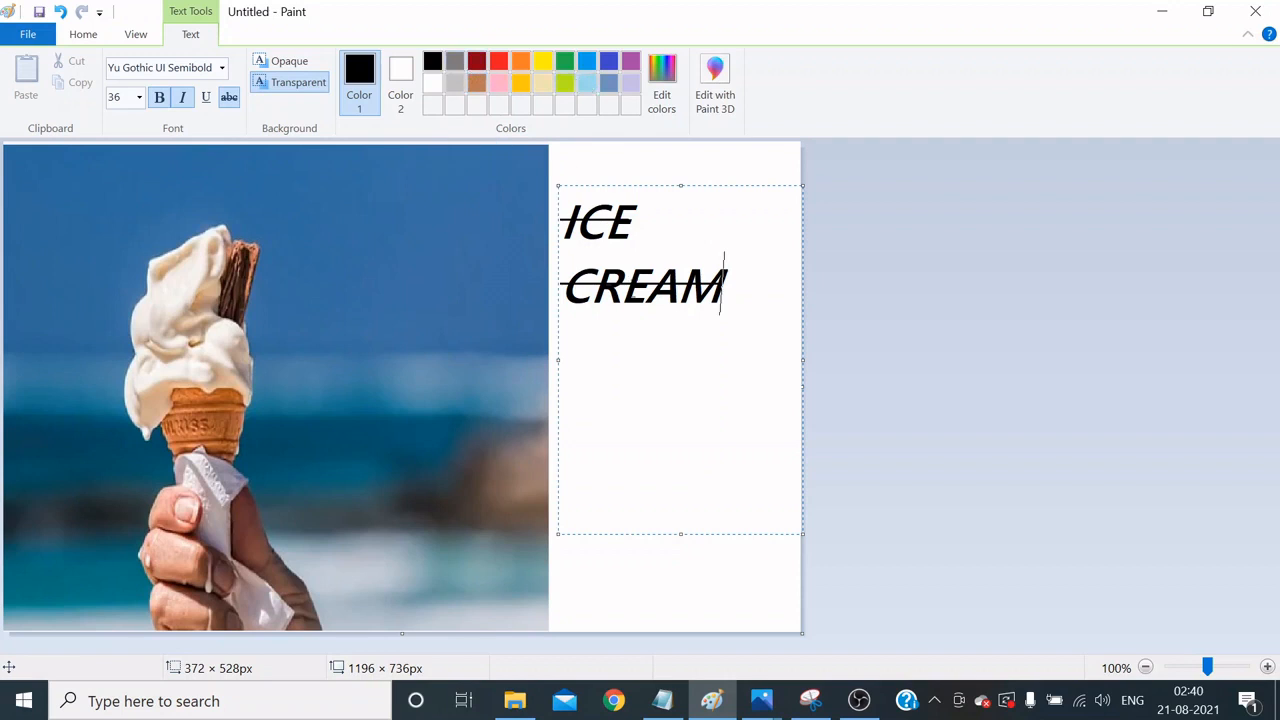
Step: Try red on the whole ICE CREAM text and change its color to purple
key("shift+Left")
key("shift+Left")
key("shift+Left")
key("shift+Left")
key("shift+Left")
key("shift+Left")
key("shift+Left")
key("shift+Left")
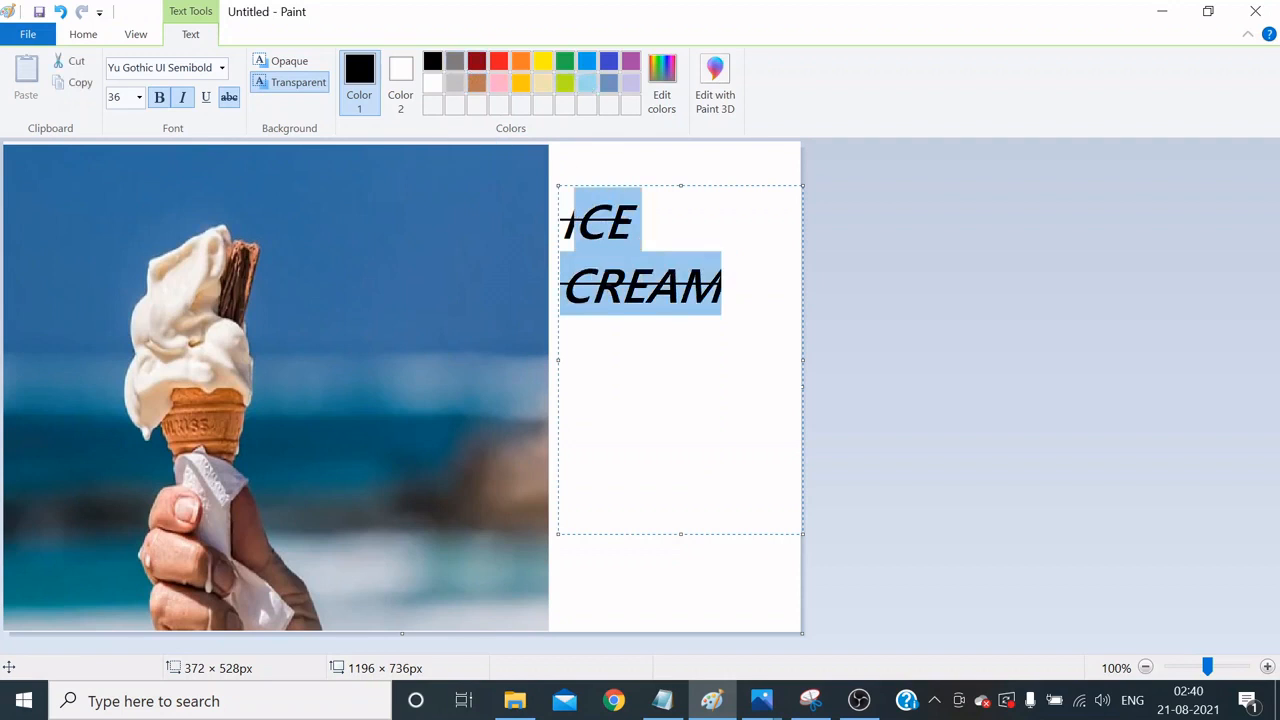
key("shift+Left")
left_click(499, 66)
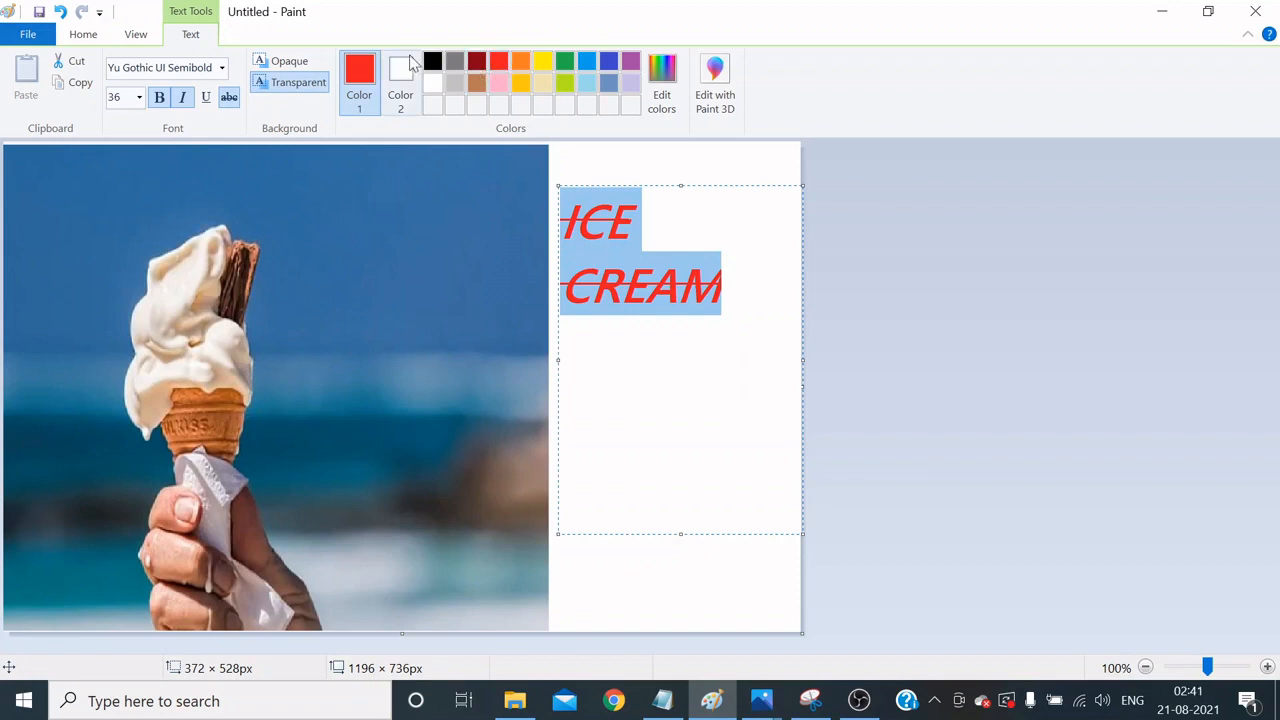
left_click(628, 64)
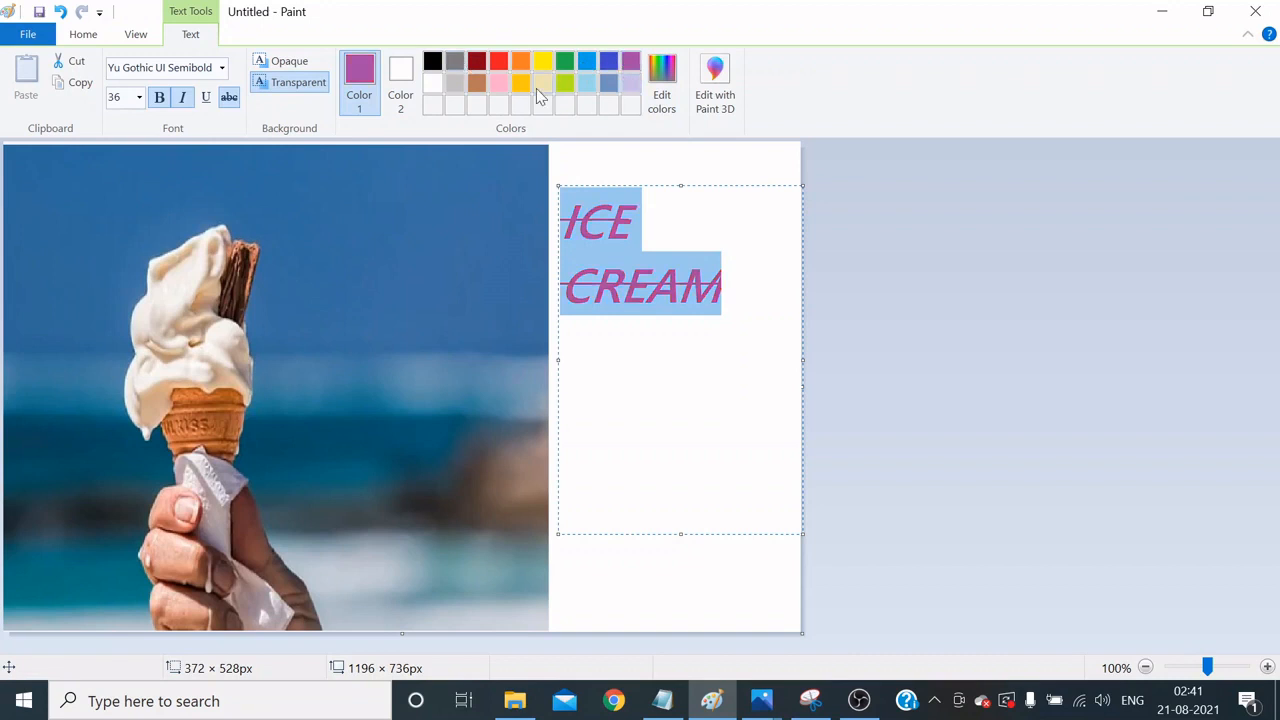
Step: Try turquoise, rose pink, light turquoise and lavender on the whole ICE CREAM text
left_click(588, 64)
left_click(505, 81)
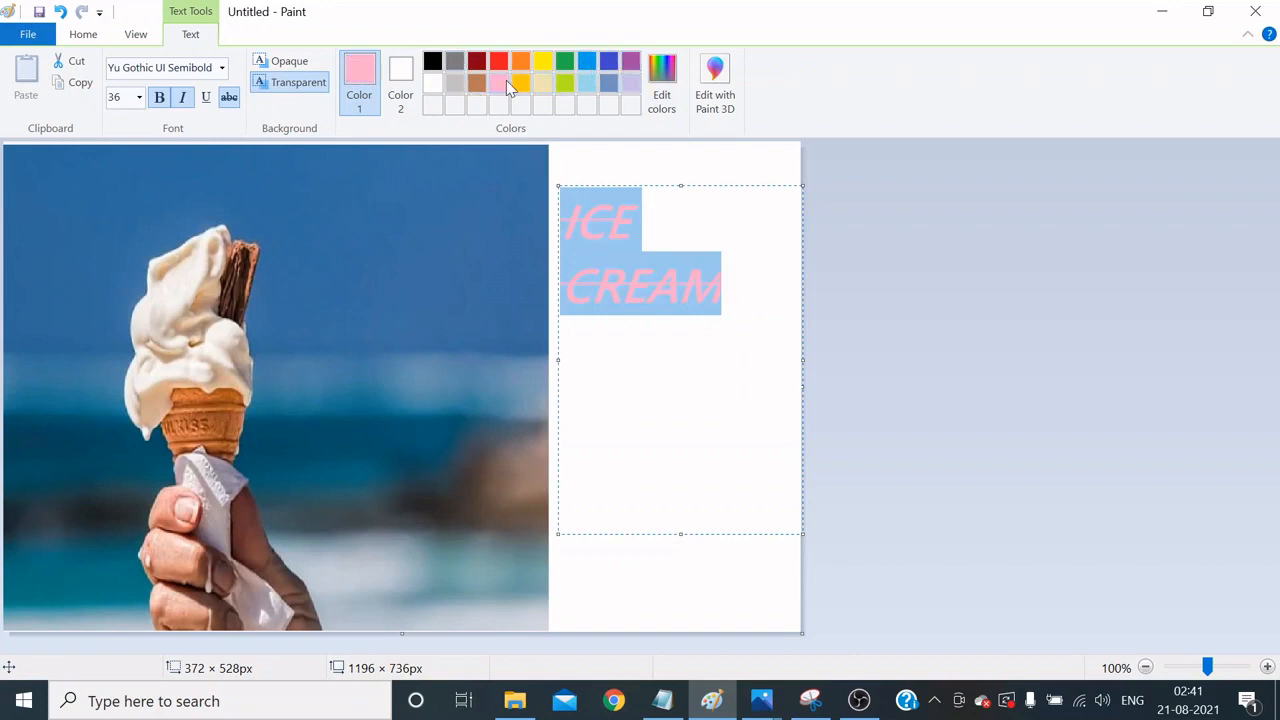
left_click(587, 82)
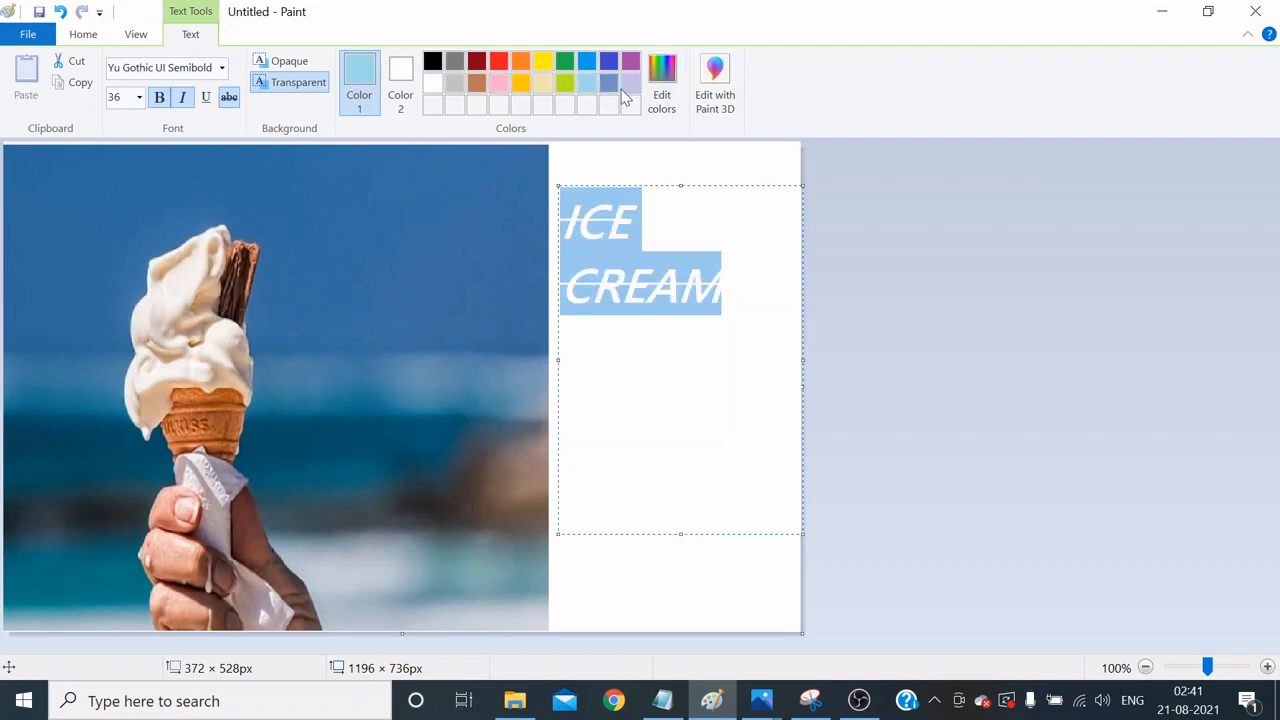
left_click(627, 78)
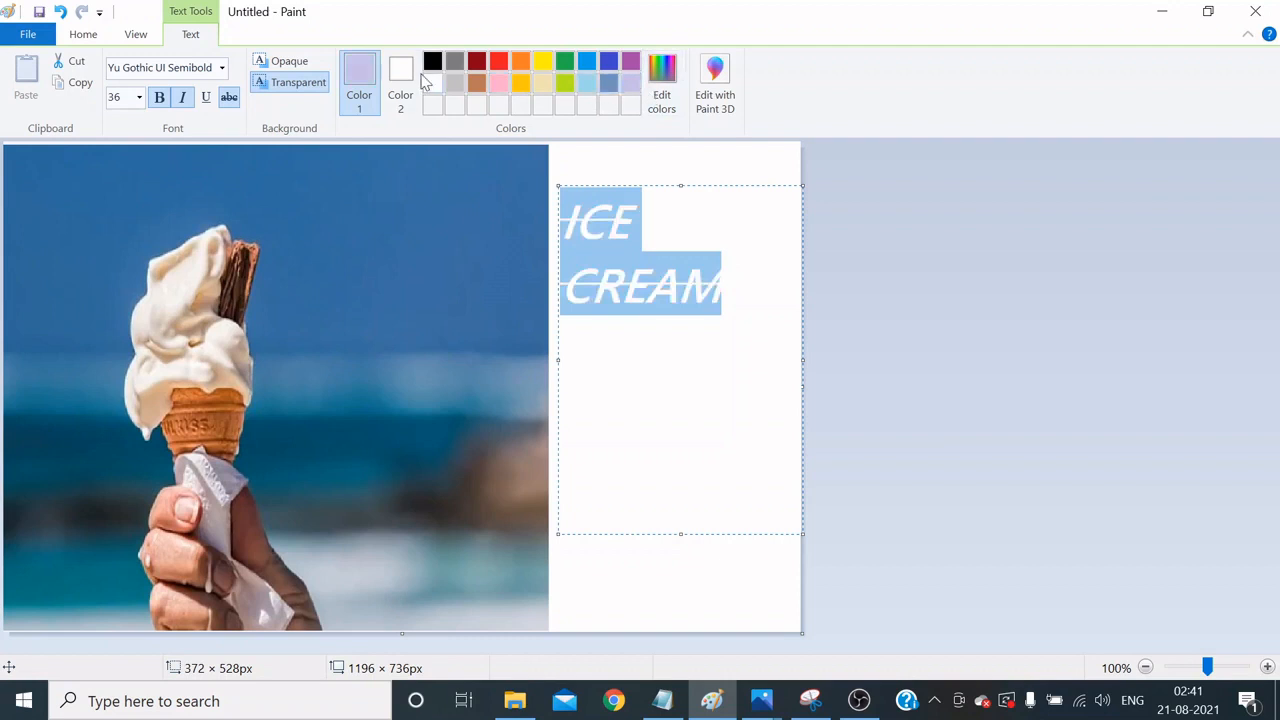
Step: Color the ICE CREAM text red and darken it to a custom dark red with red 79, green 6 and blue 10
left_click(498, 63)
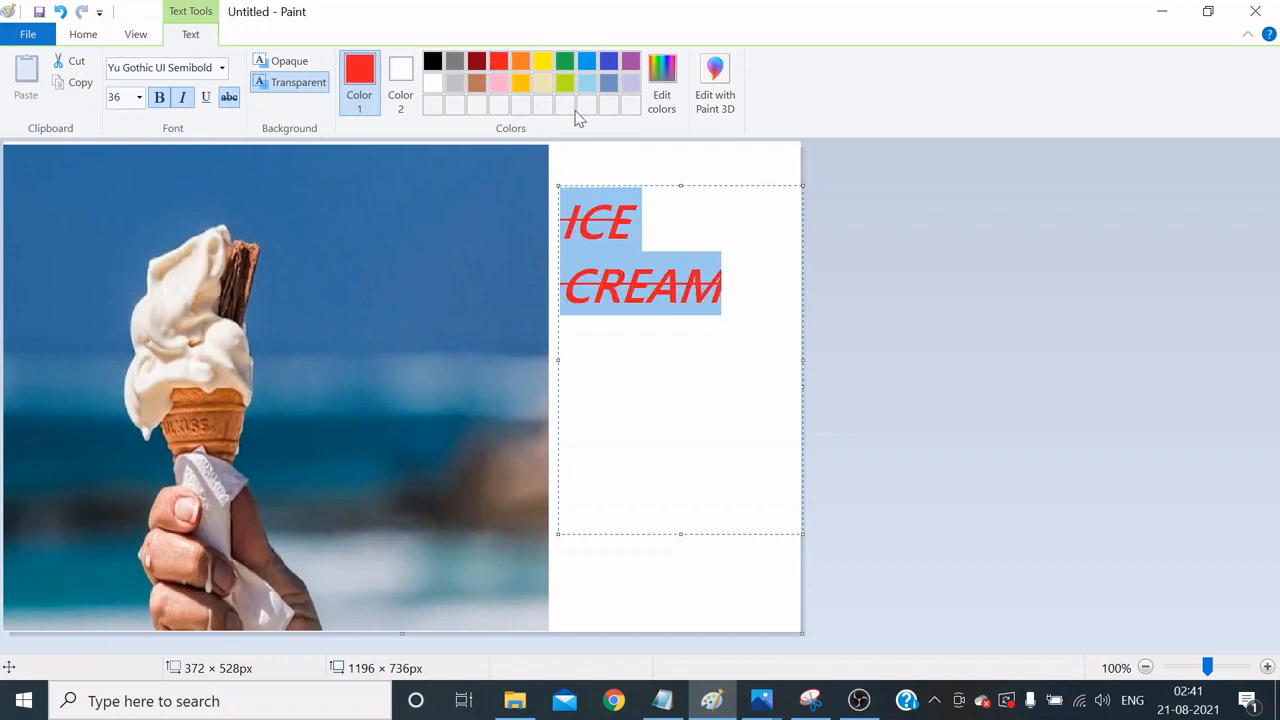
left_click(661, 82)
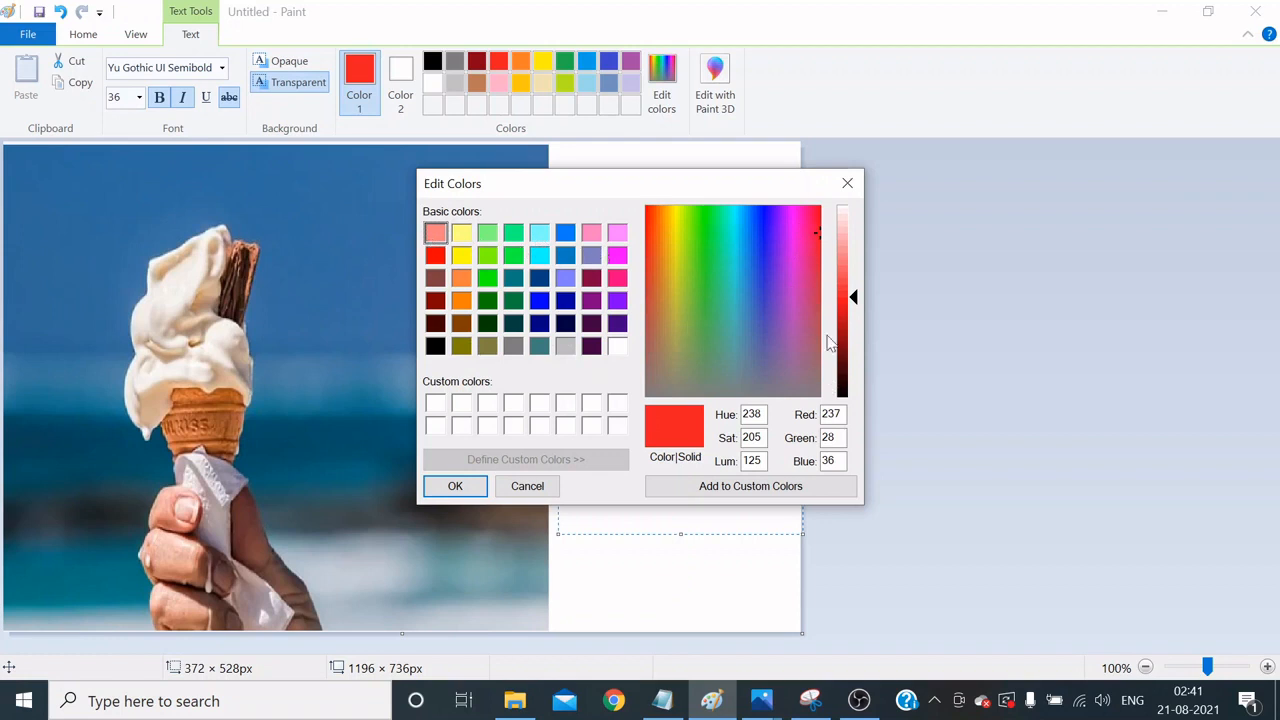
left_click_drag(856, 300, 857, 373)
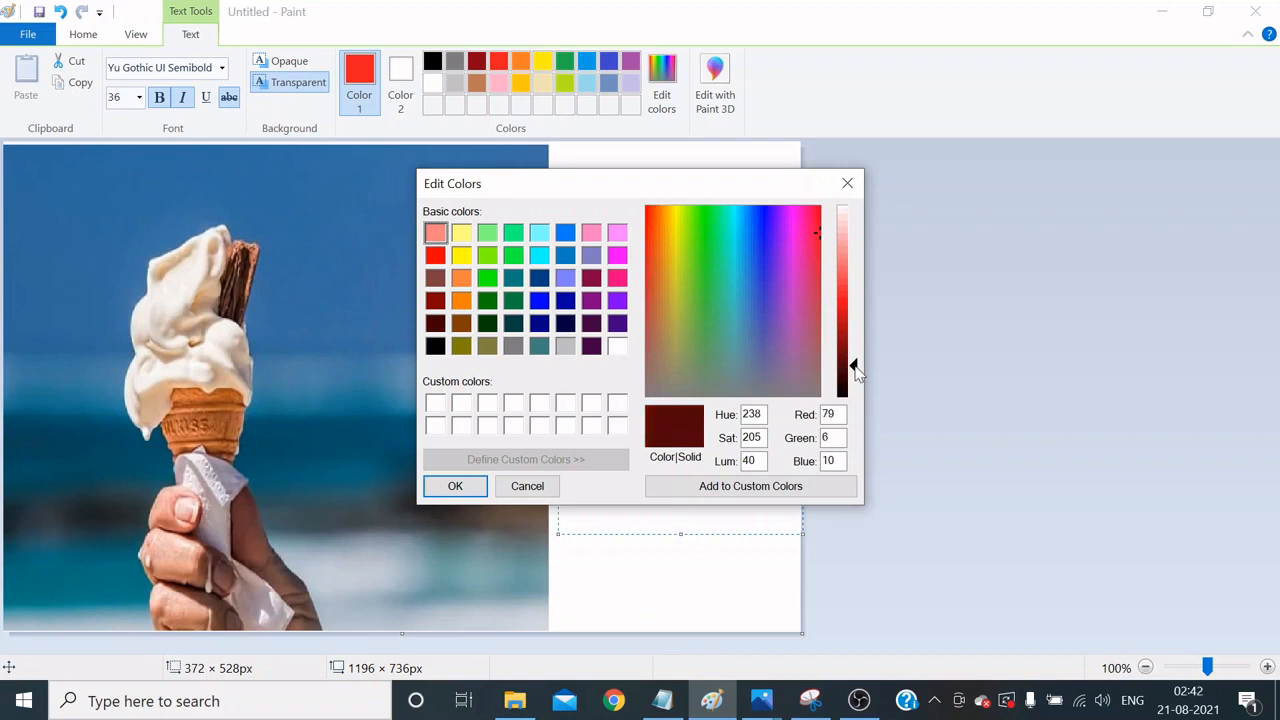
left_click(455, 486)
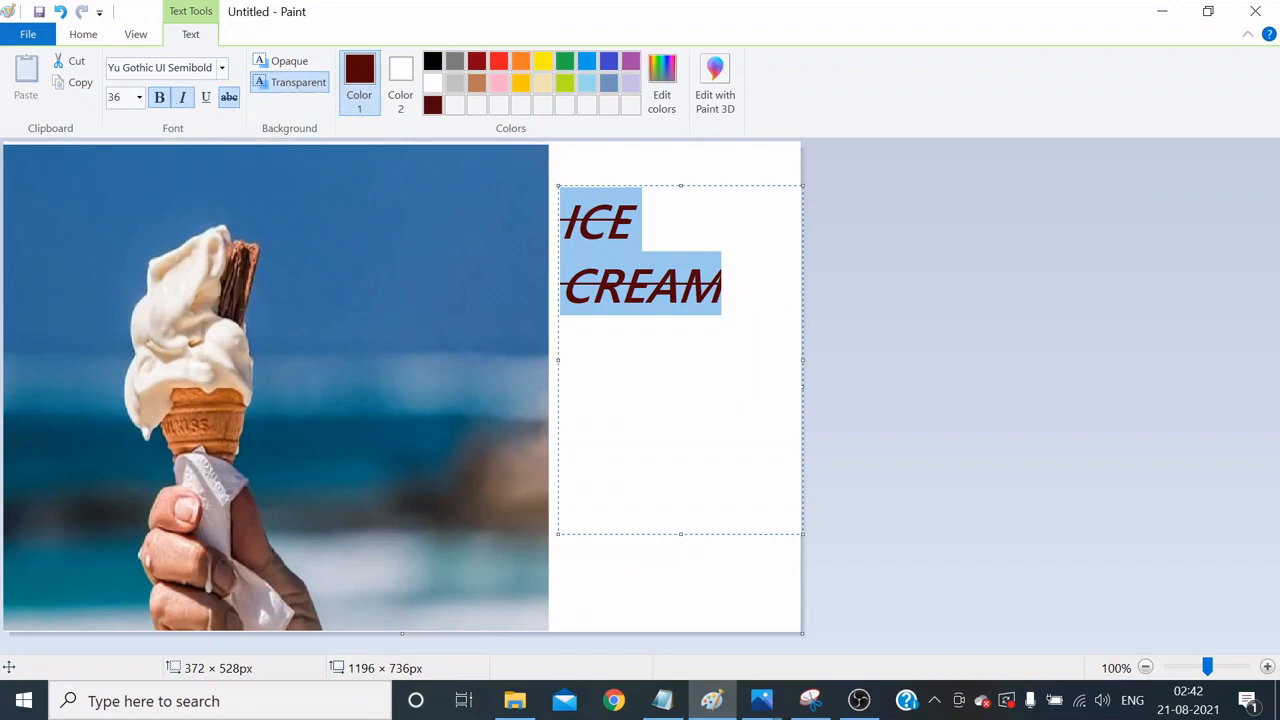
Step: Set the ICE CREAM text box's background to opaque and leave its text deselected
left_click(289, 63)
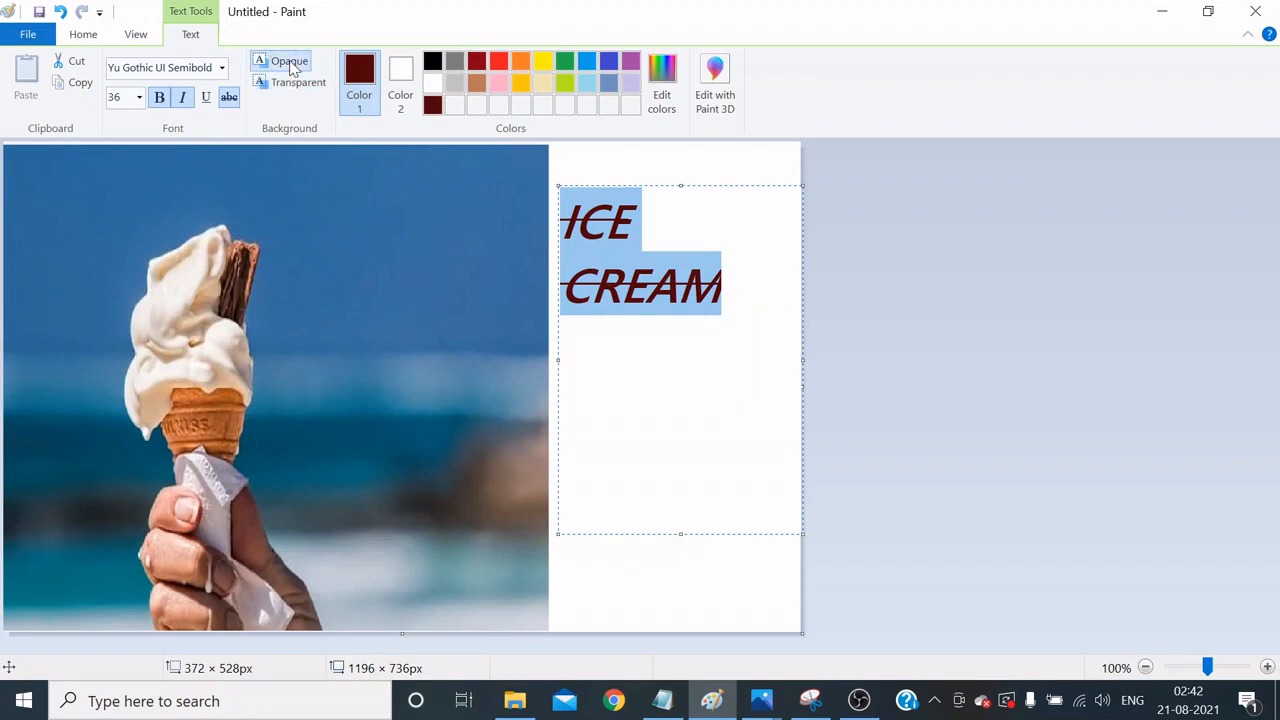
left_click(722, 283)
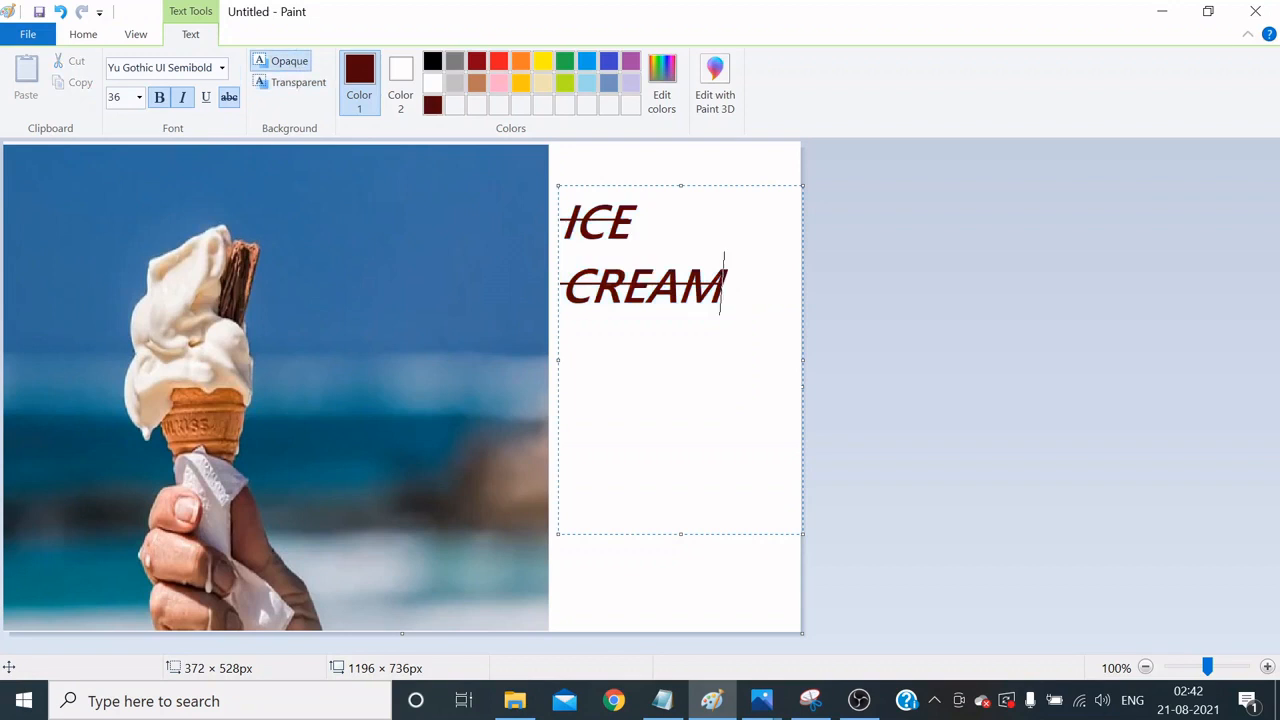
left_click_drag(724, 283, 562, 205)
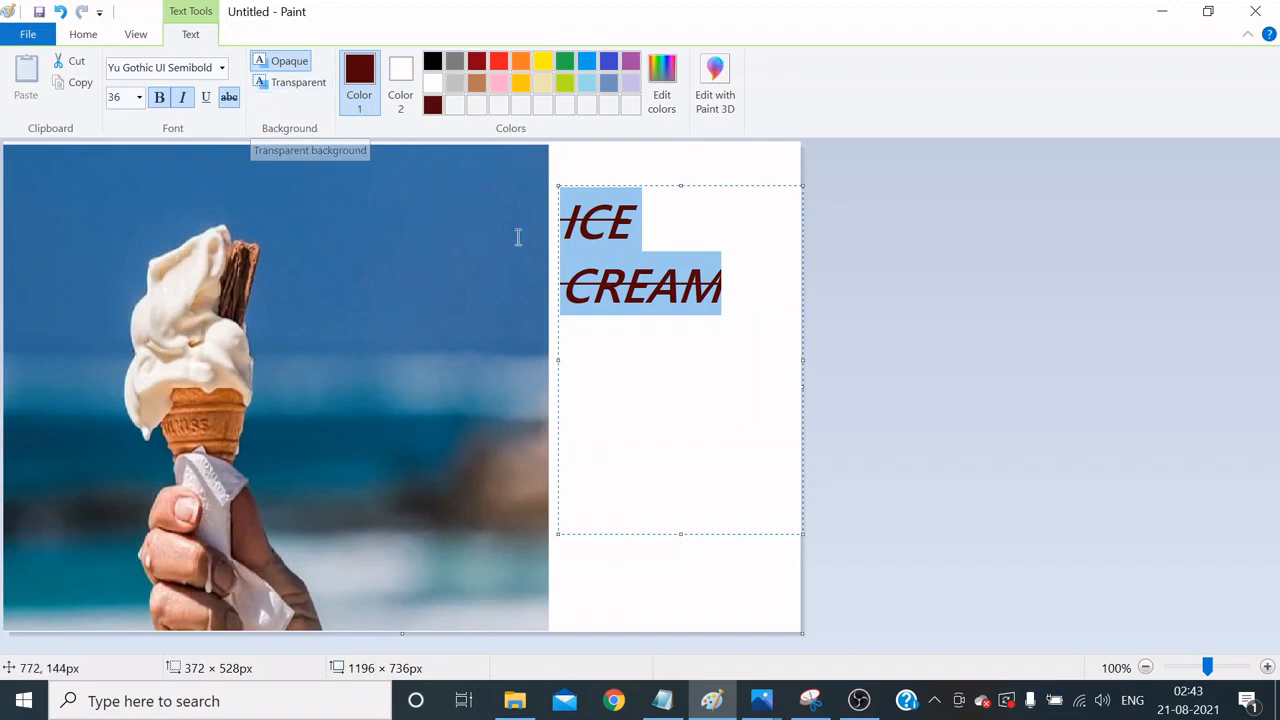
left_click(723, 285)
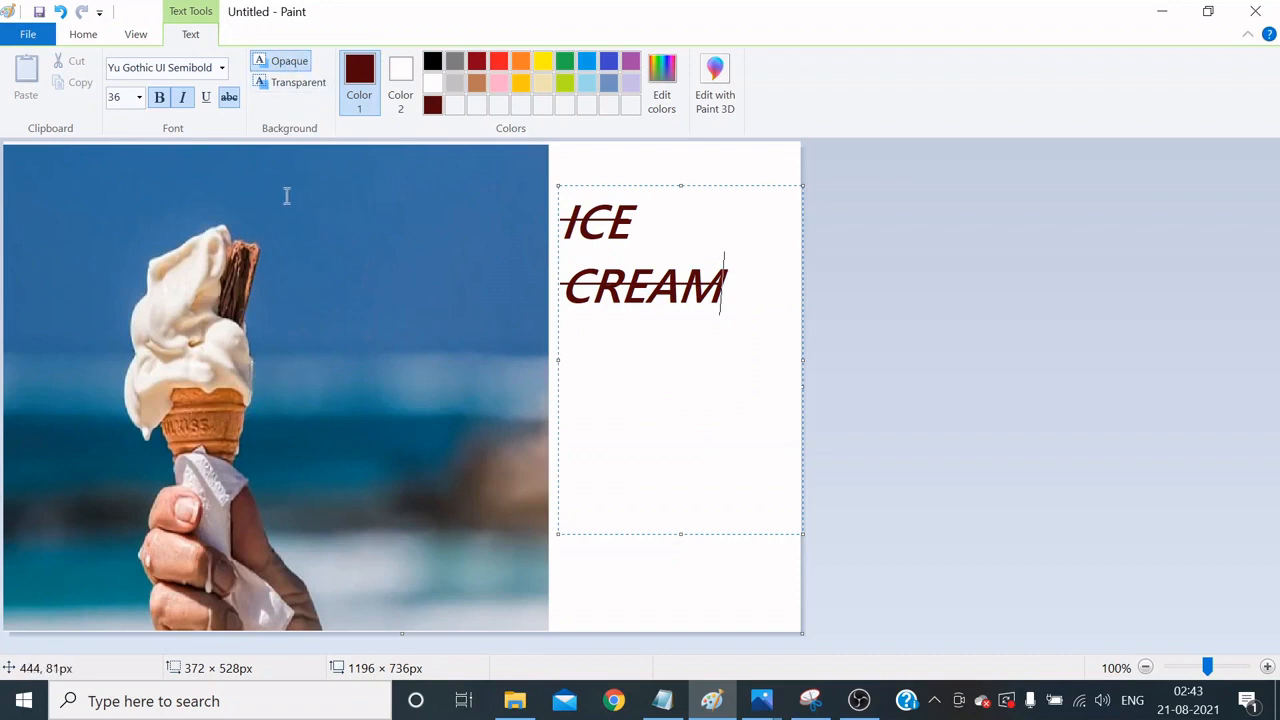
Step: Try BECOME as opaque text over the photo beside the ice cream, and undo it
left_click_drag(270, 210, 489, 314)
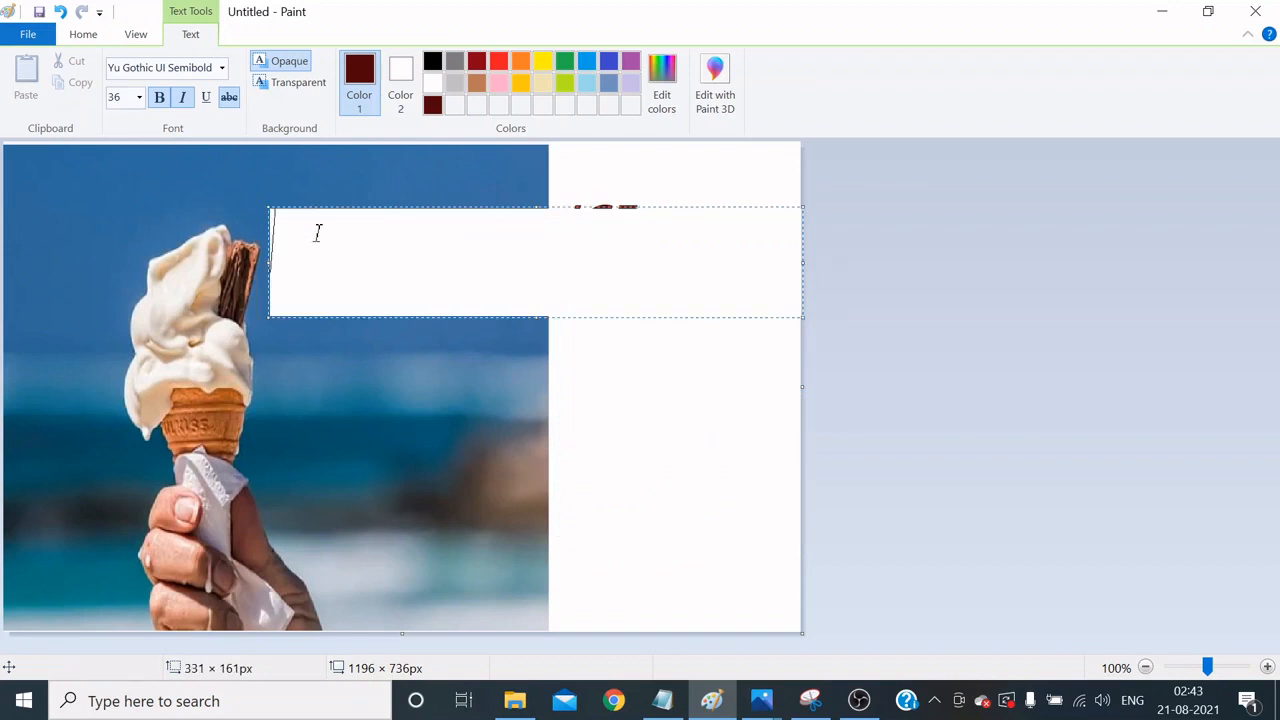
type("BECOME")
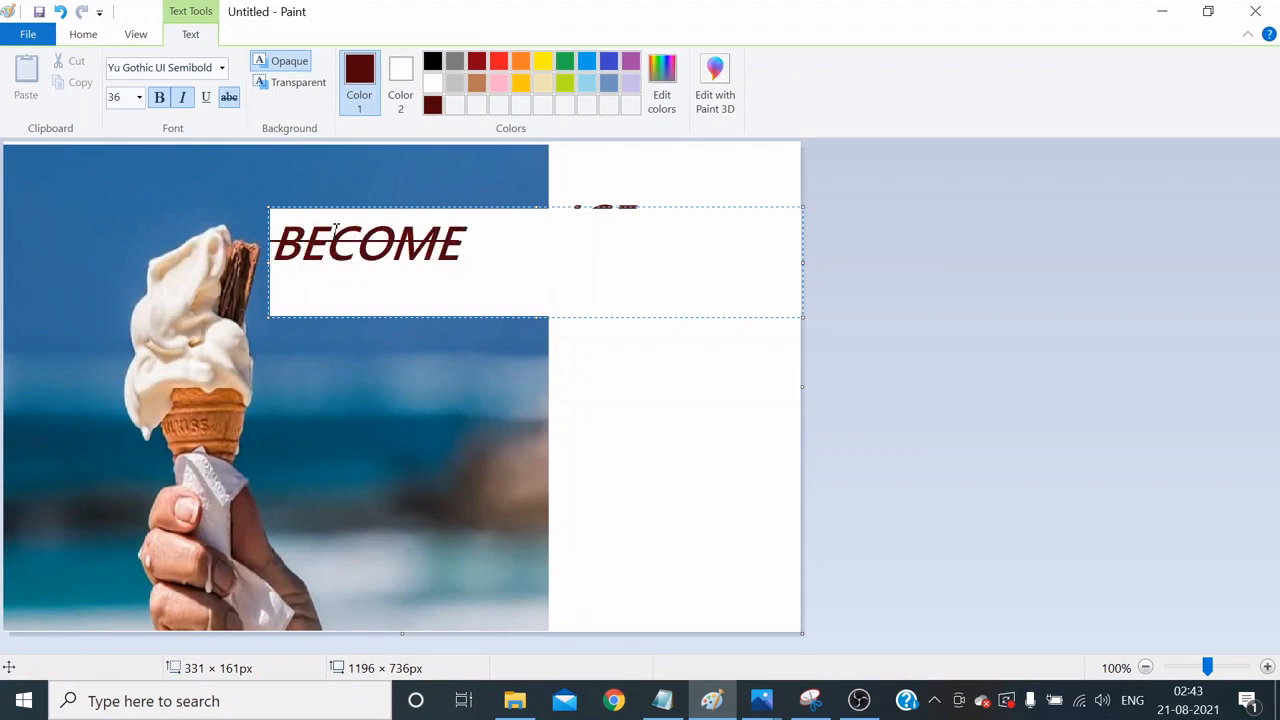
left_click(394, 389)
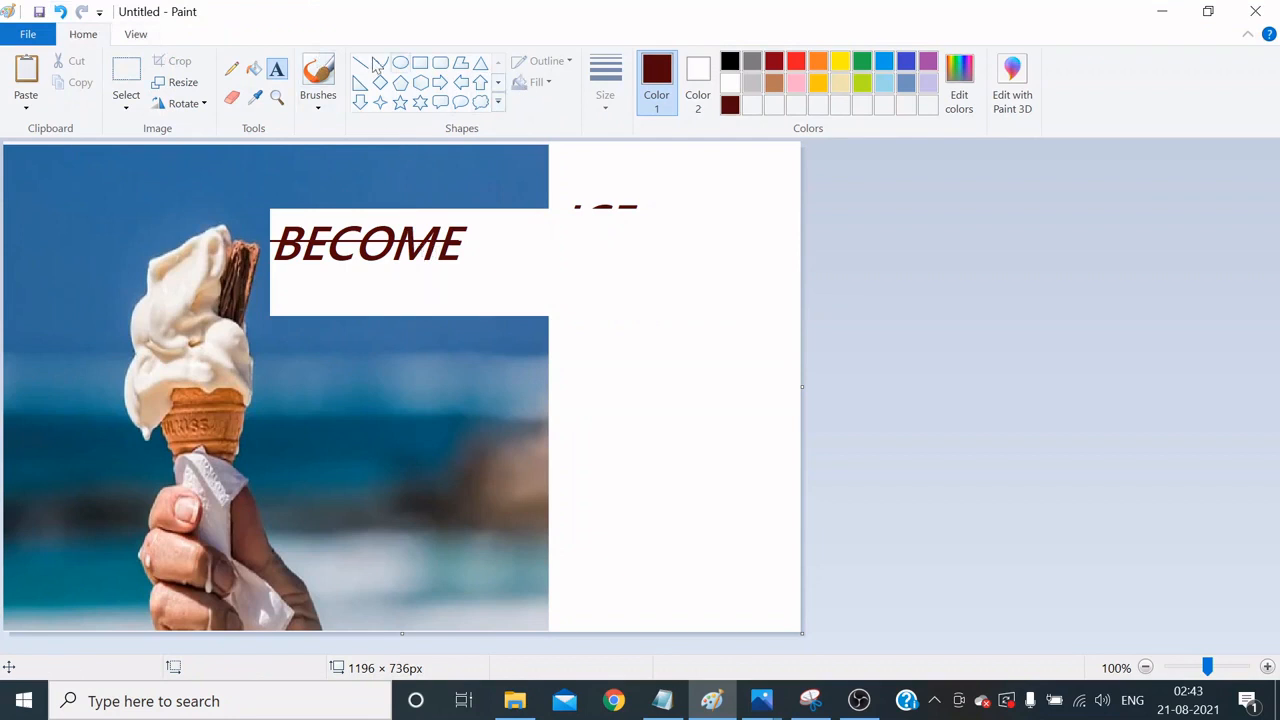
left_click(136, 34)
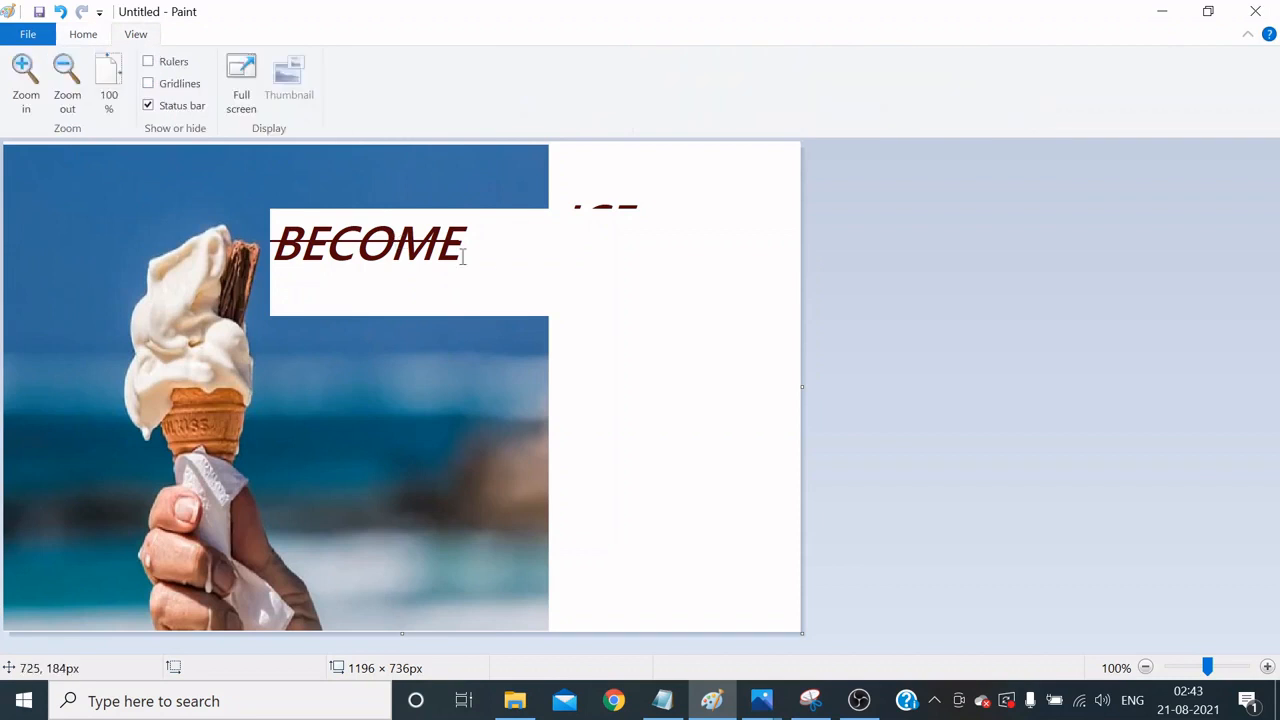
left_click(82, 38)
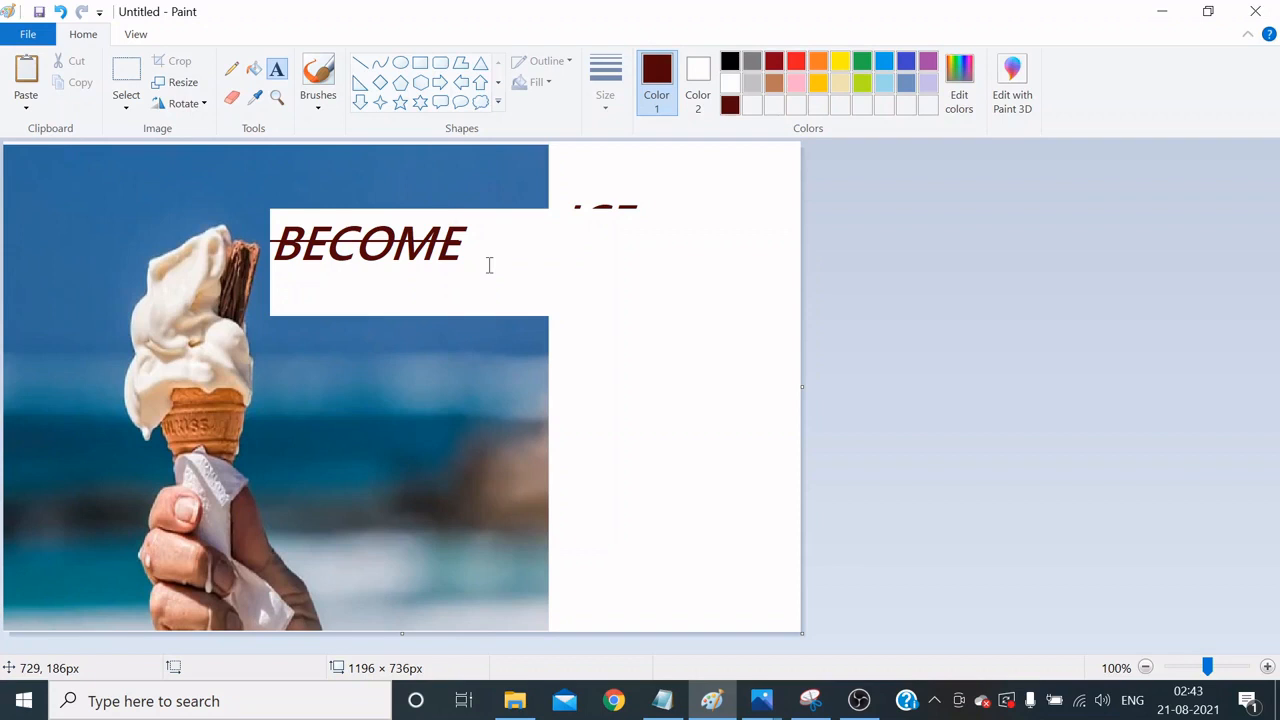
key("ctrl+z")
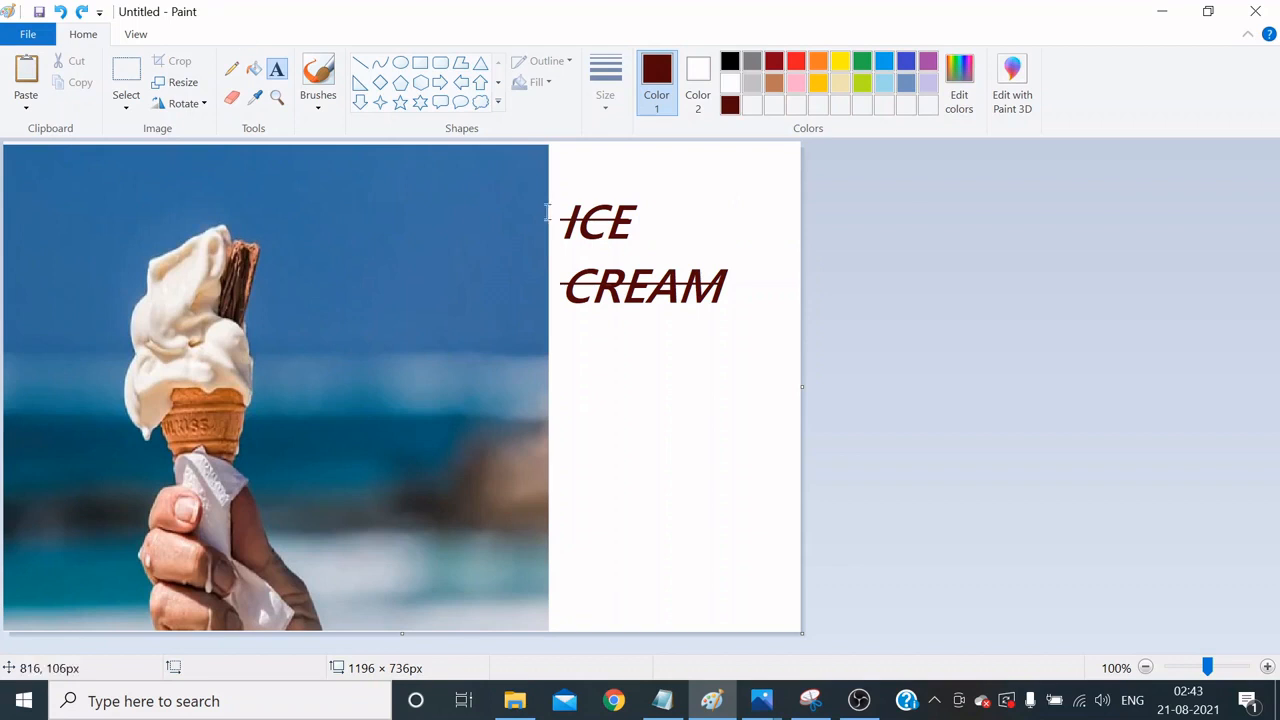
Step: Add OKAY directly below ICE CREAM in an opaque text box of about 382 × 202 px
left_click(657, 217)
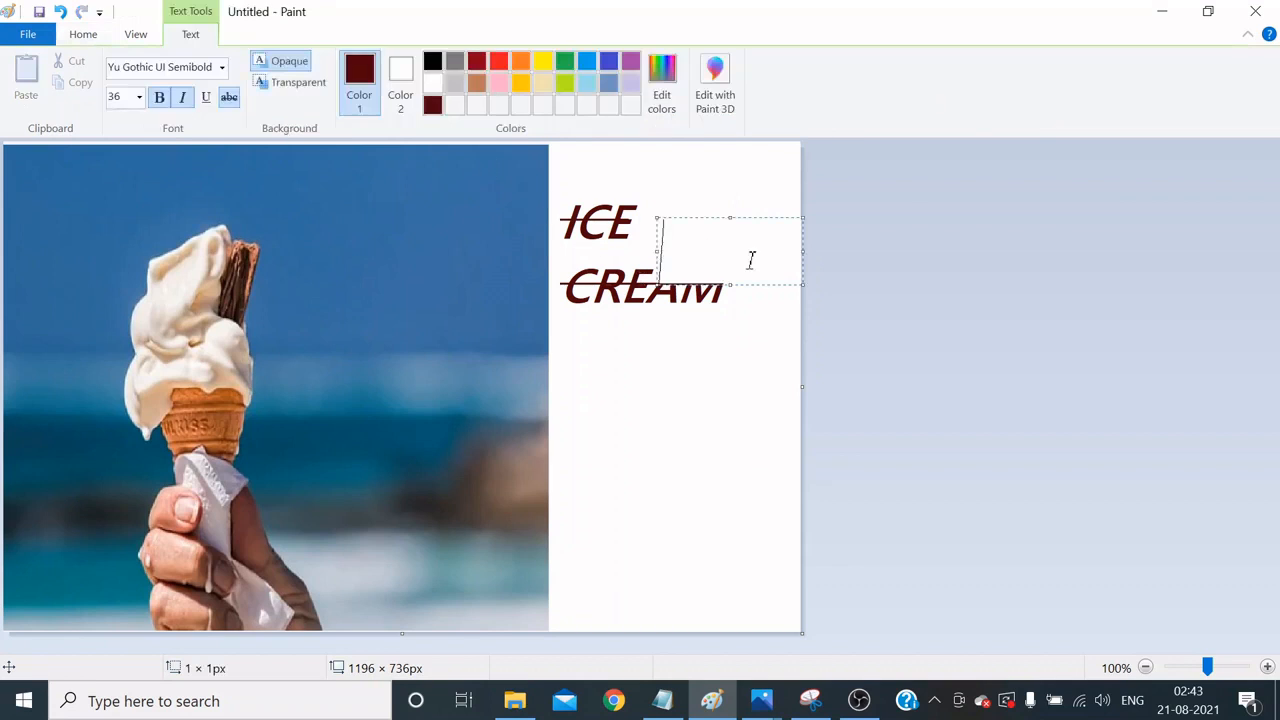
left_click(668, 328)
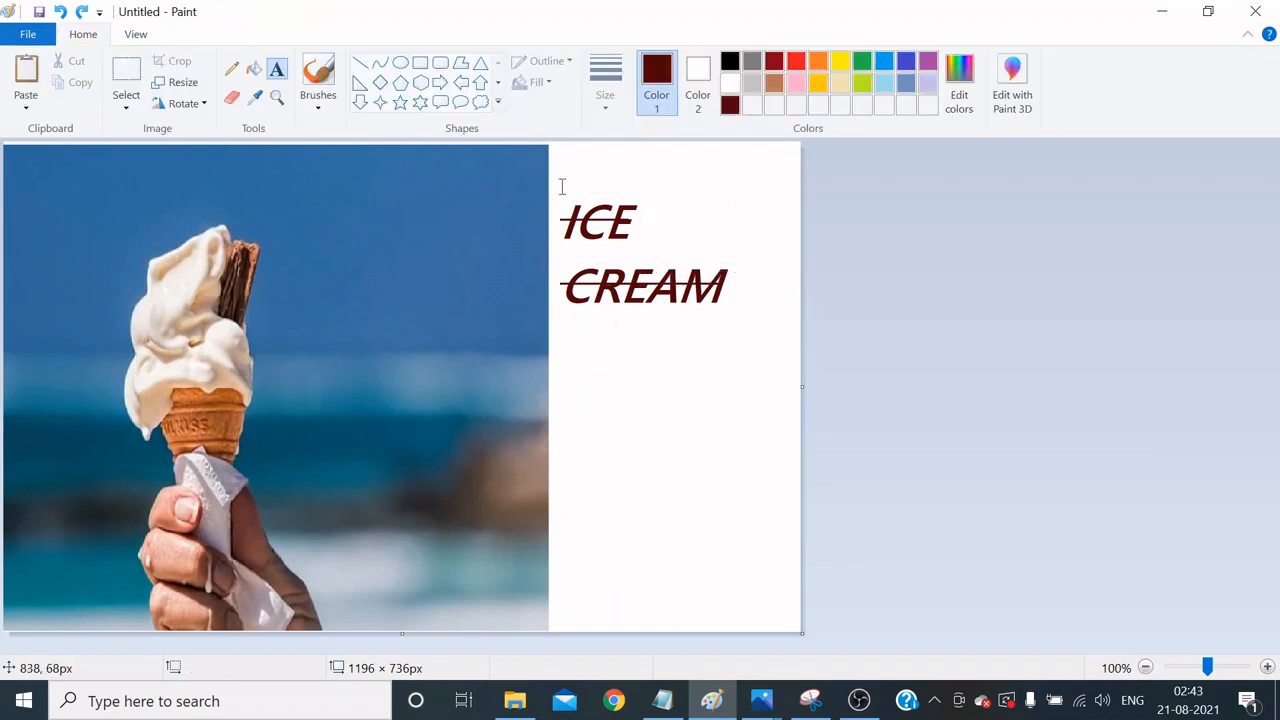
left_click_drag(553, 180, 748, 366)
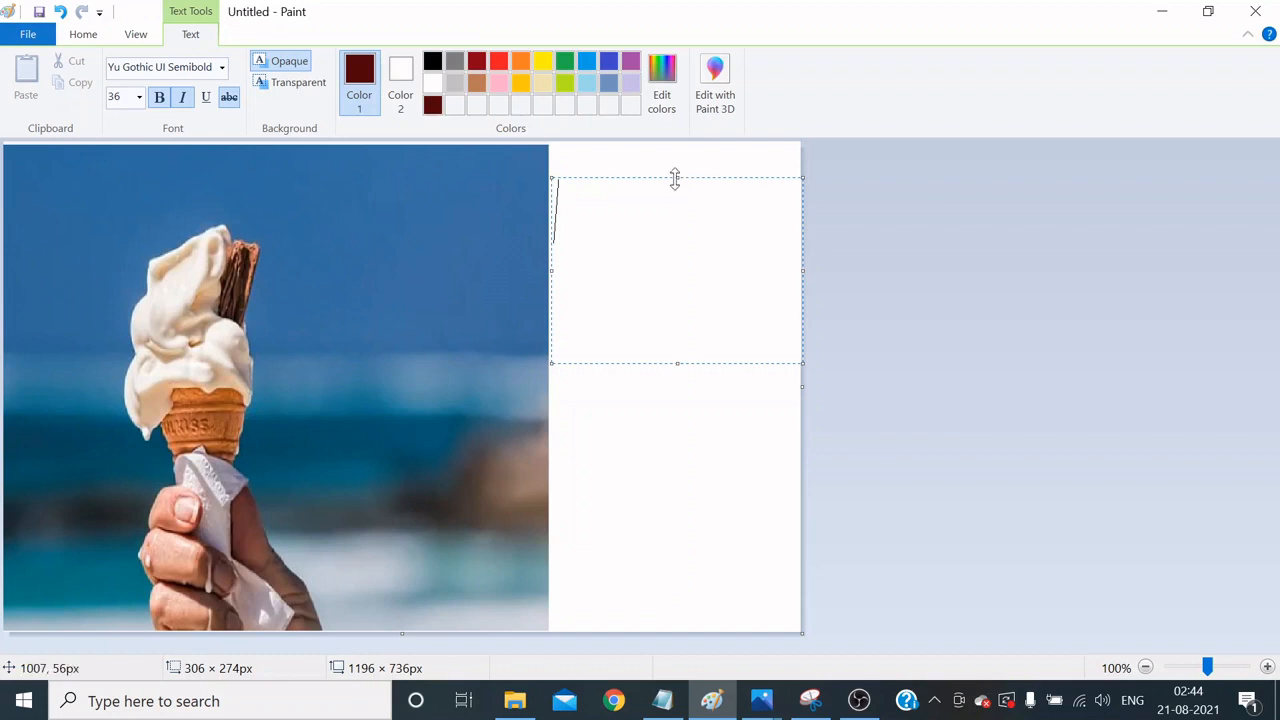
left_click_drag(677, 177, 682, 453)
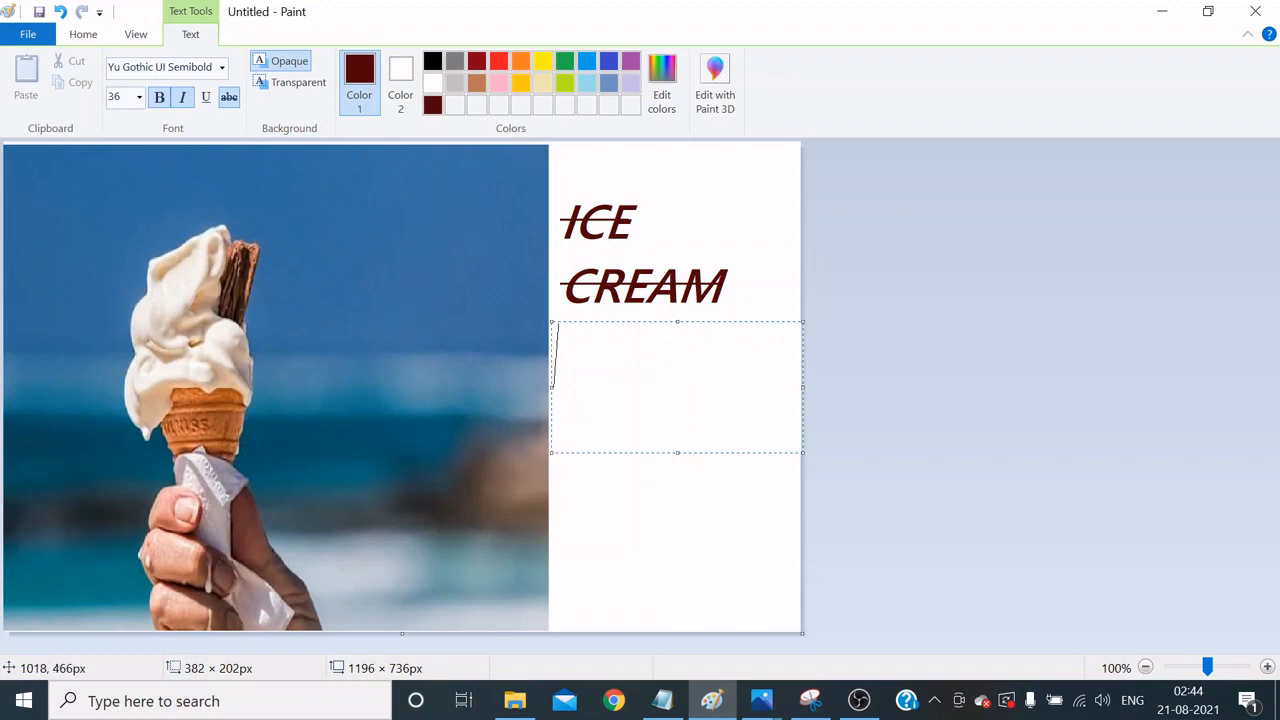
type("OKAY")
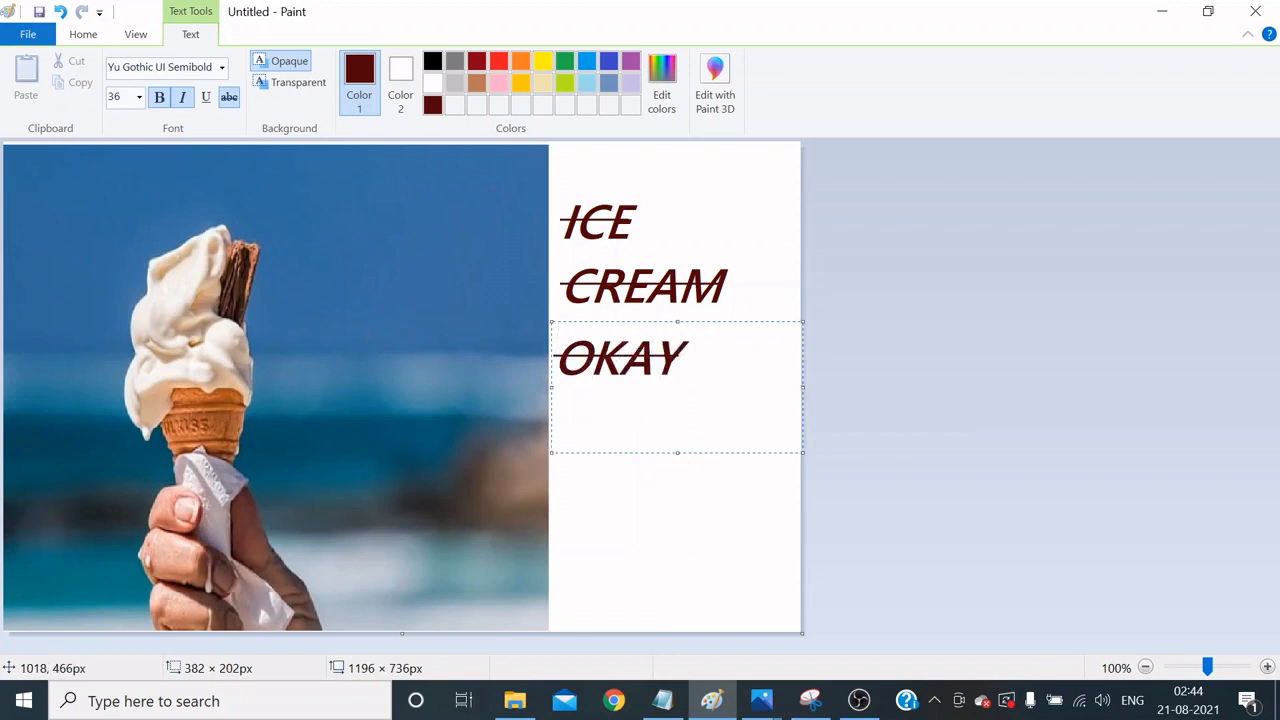
left_click(649, 506)
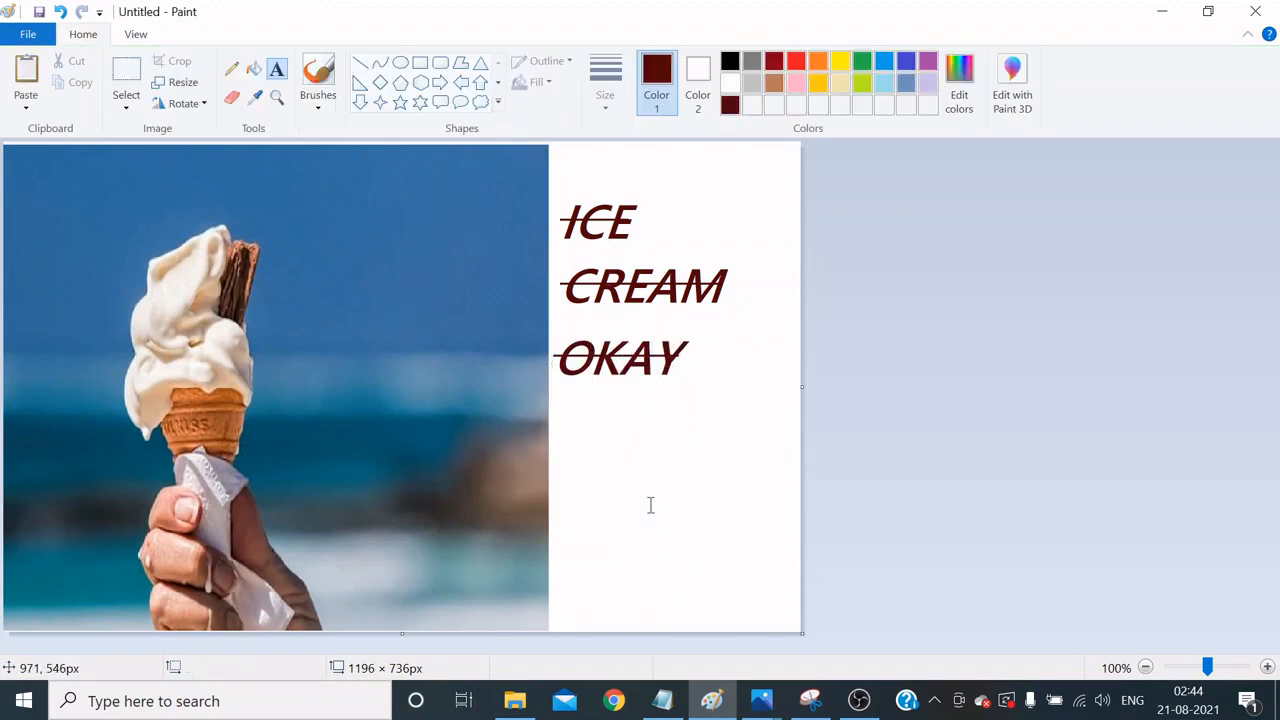
Step: Try OKAY as opaque text over the photo's sky in a box of about 280 × 149 px, and undo it
left_click(679, 328)
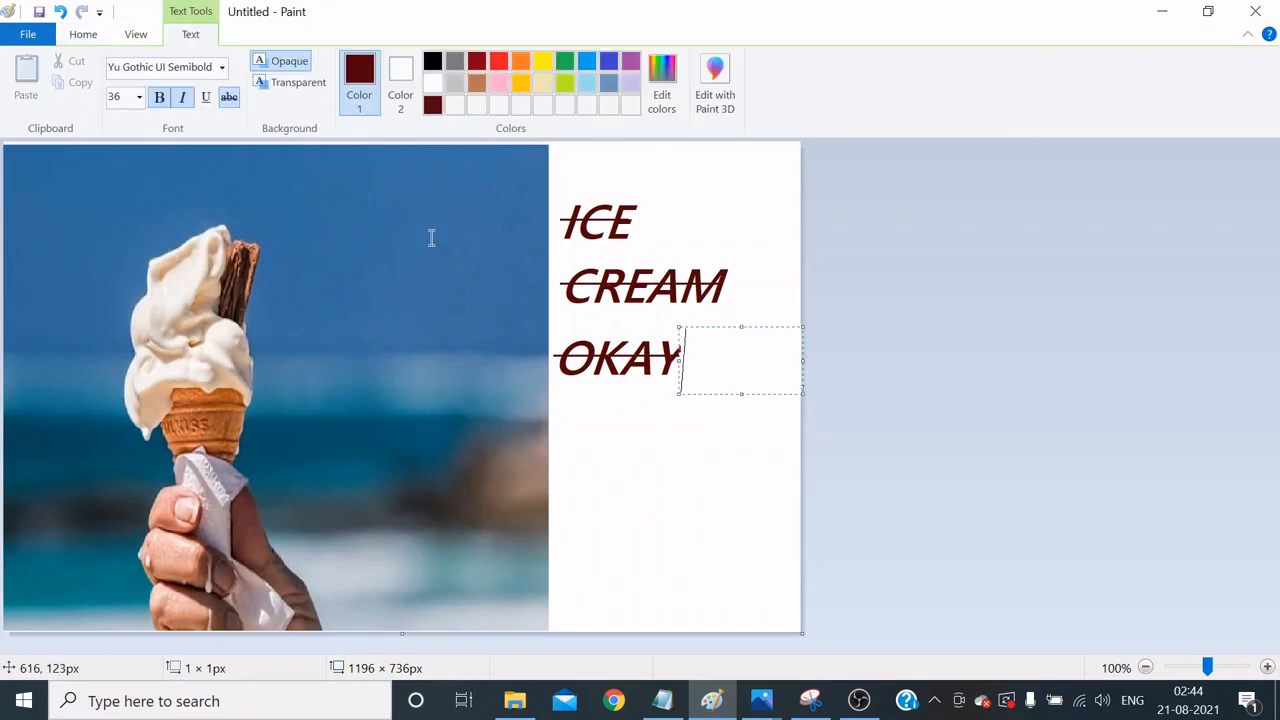
left_click_drag(273, 192, 458, 296)
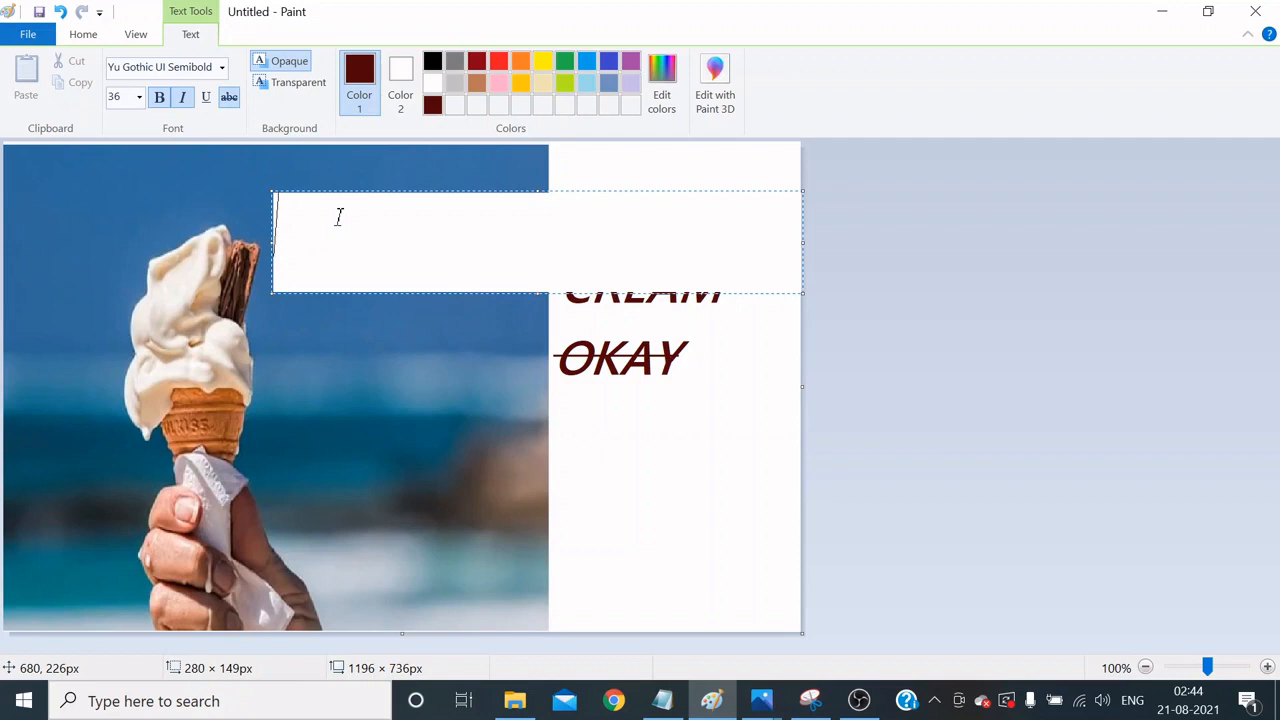
type("OKAY")
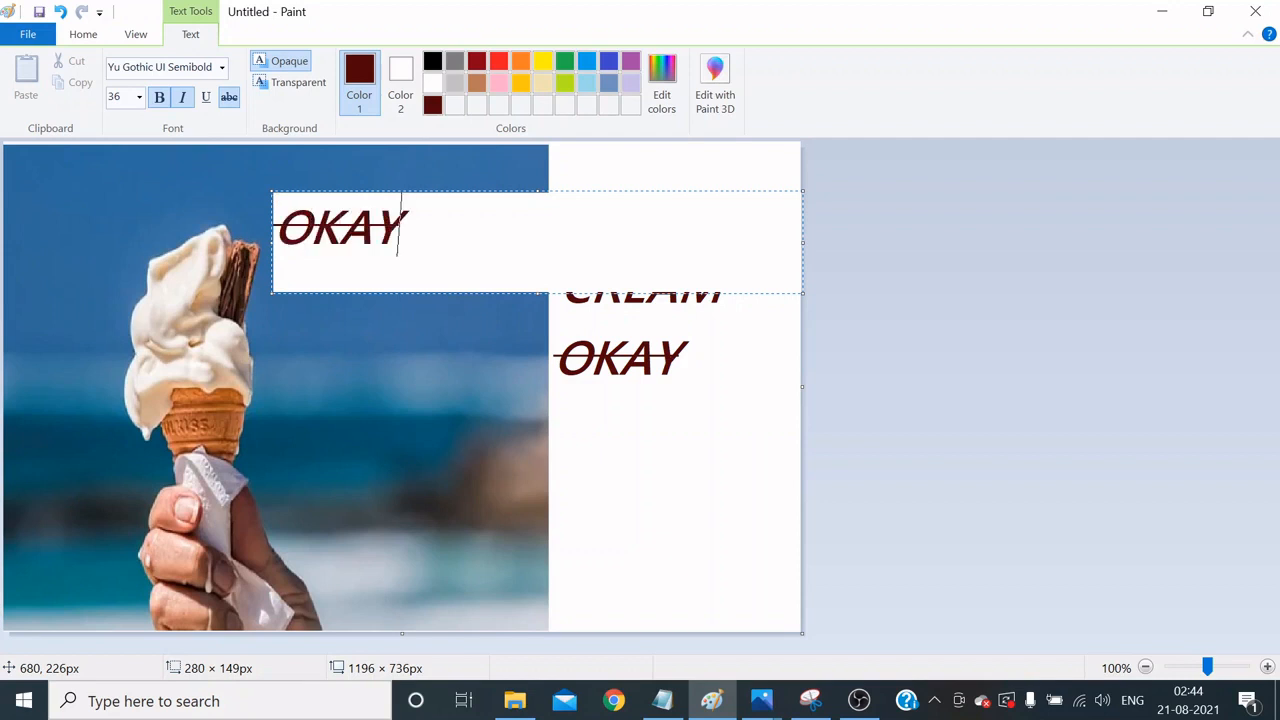
left_click(367, 348)
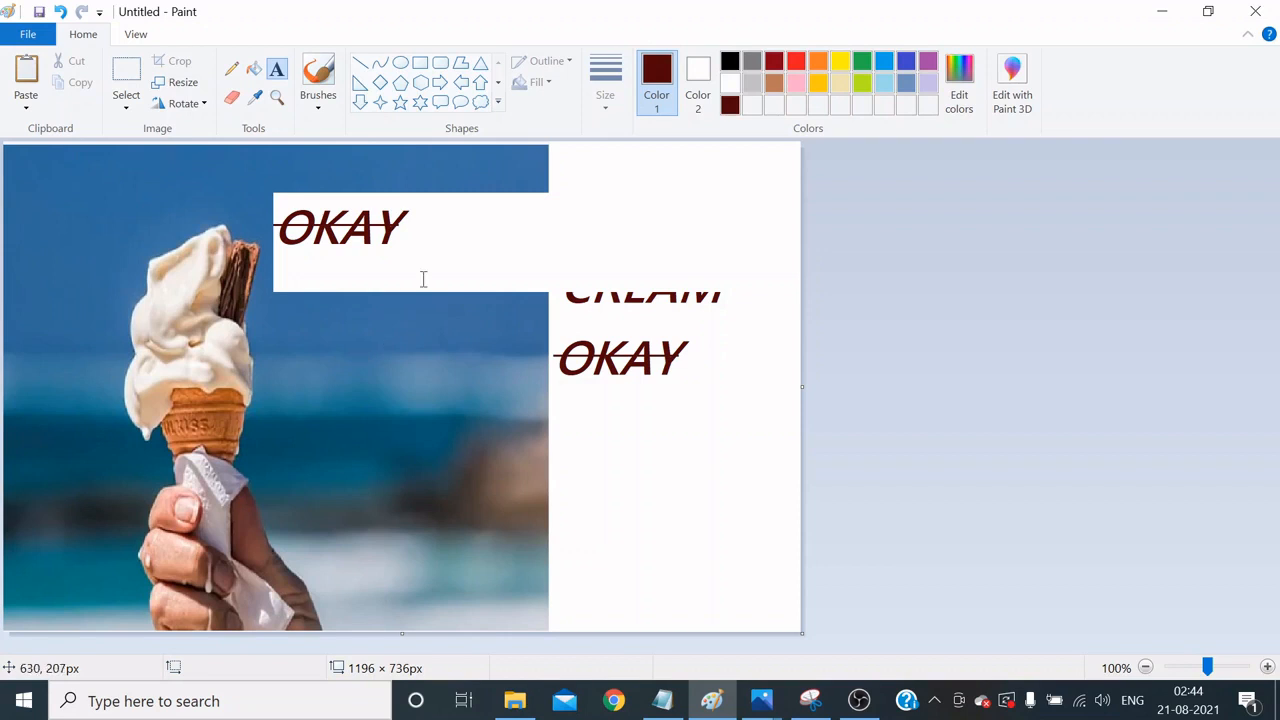
key("ctrl+z")
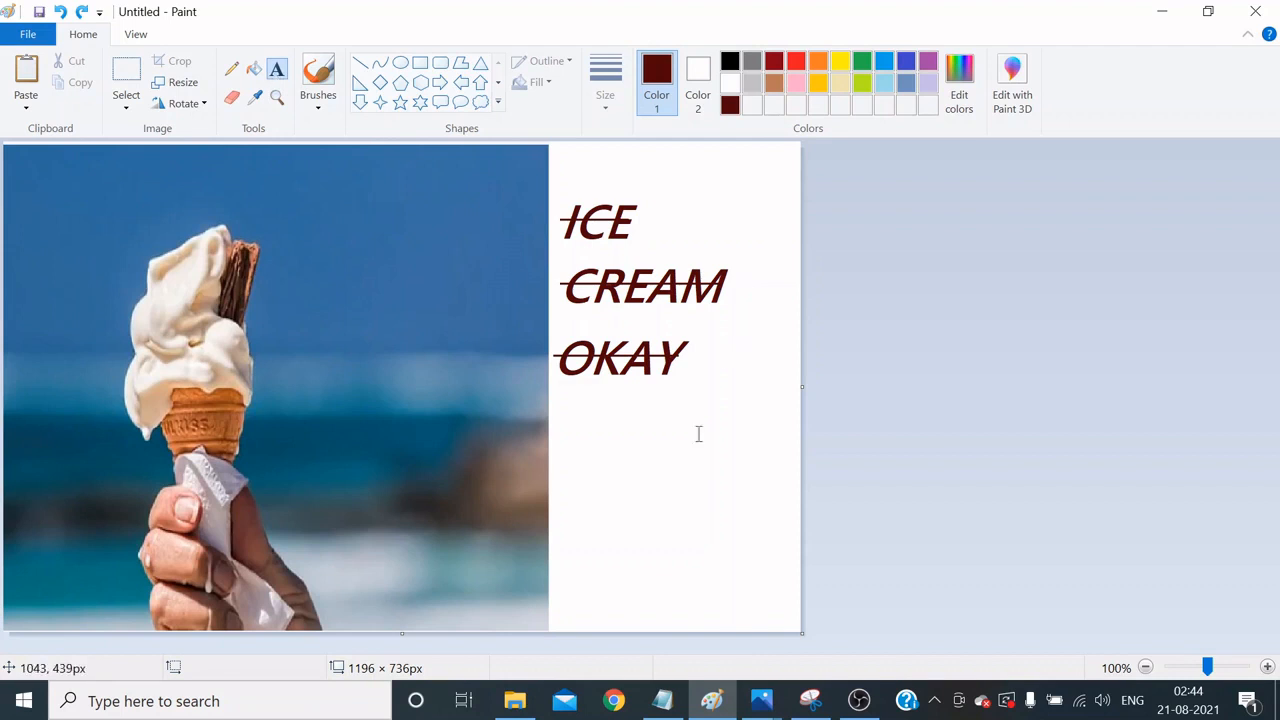
Step: Switch the text background to transparent and enter TRANS over the photo in a box of about 318 × 181 px
left_click(736, 419)
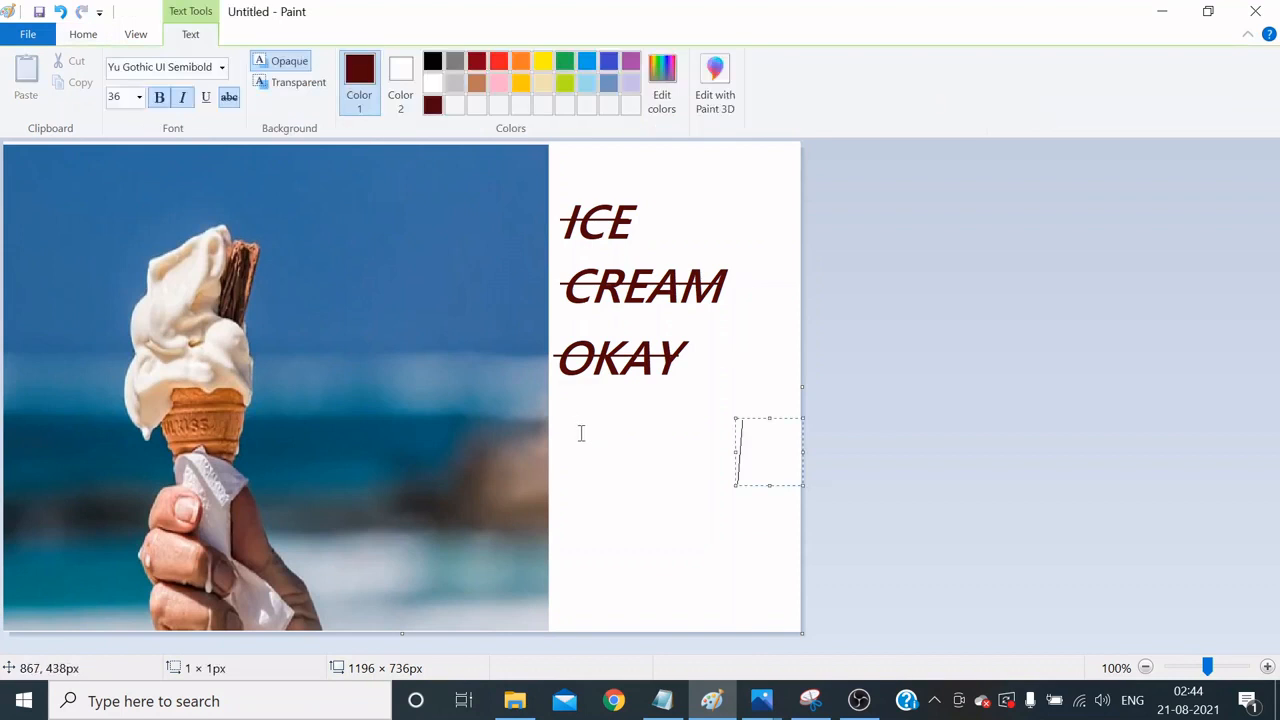
left_click(292, 84)
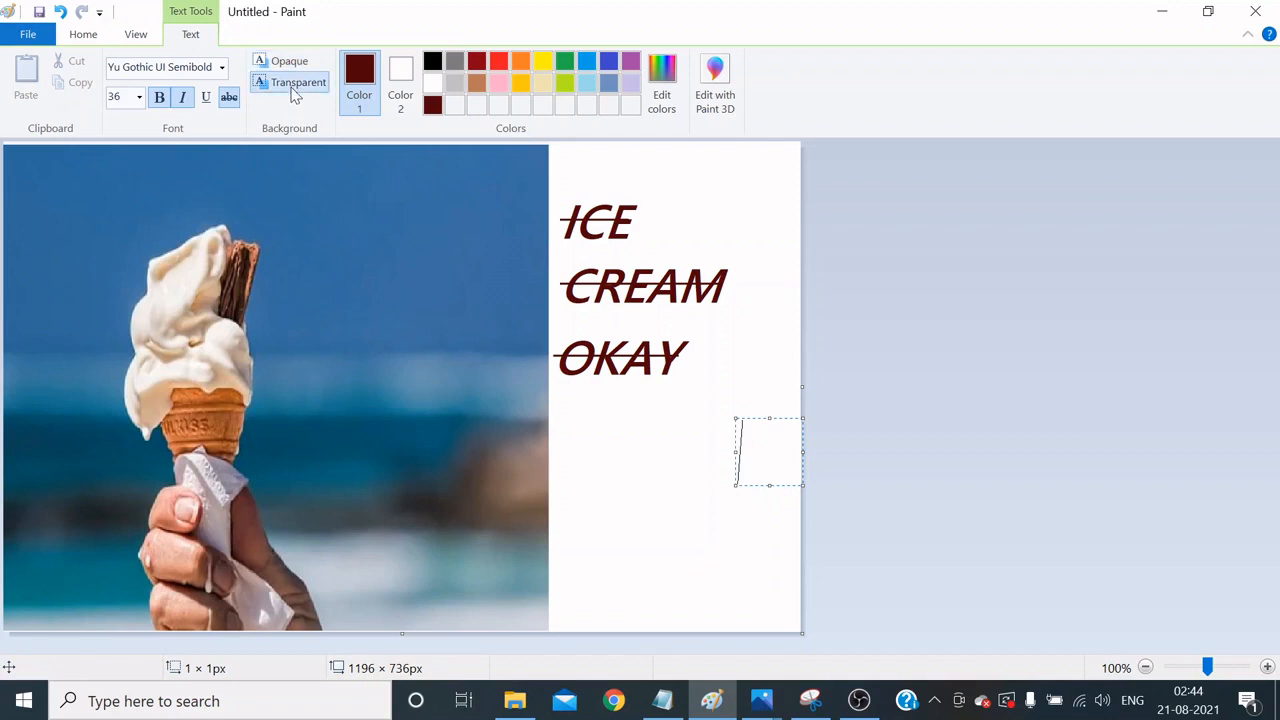
left_click_drag(300, 340, 510, 461)
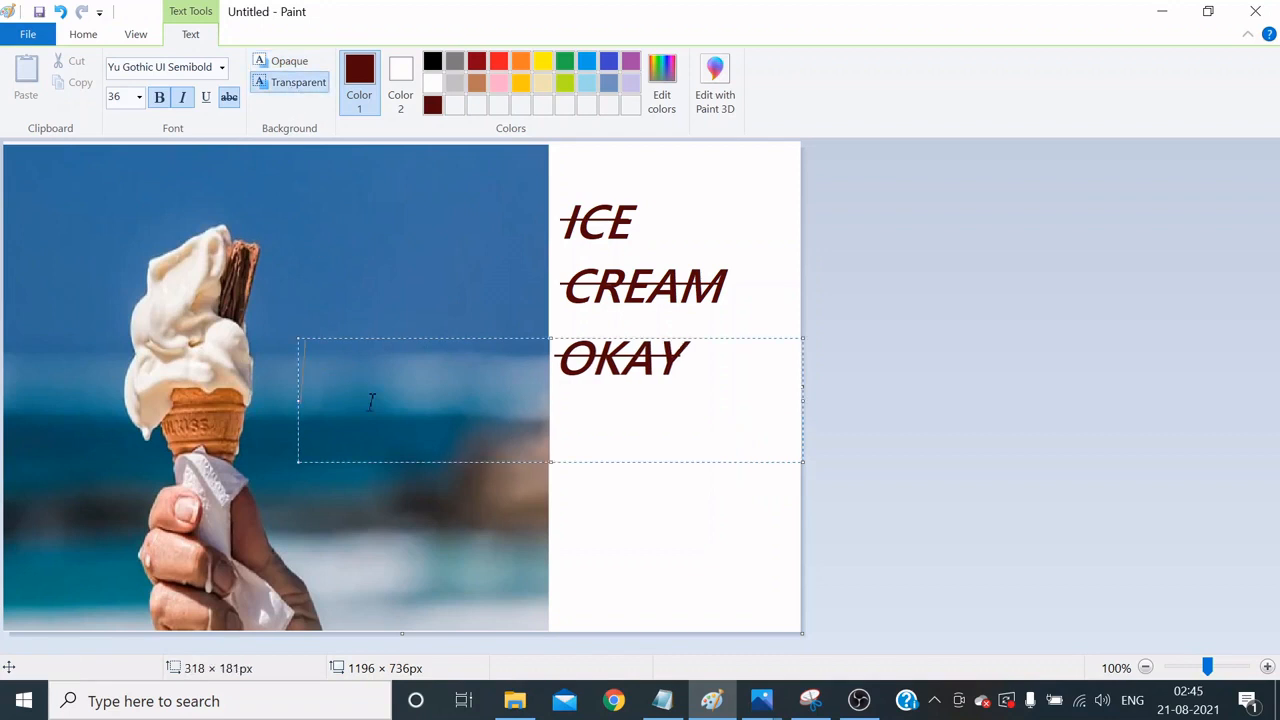
type("R")
key("BackSpace")
type("TRANS")
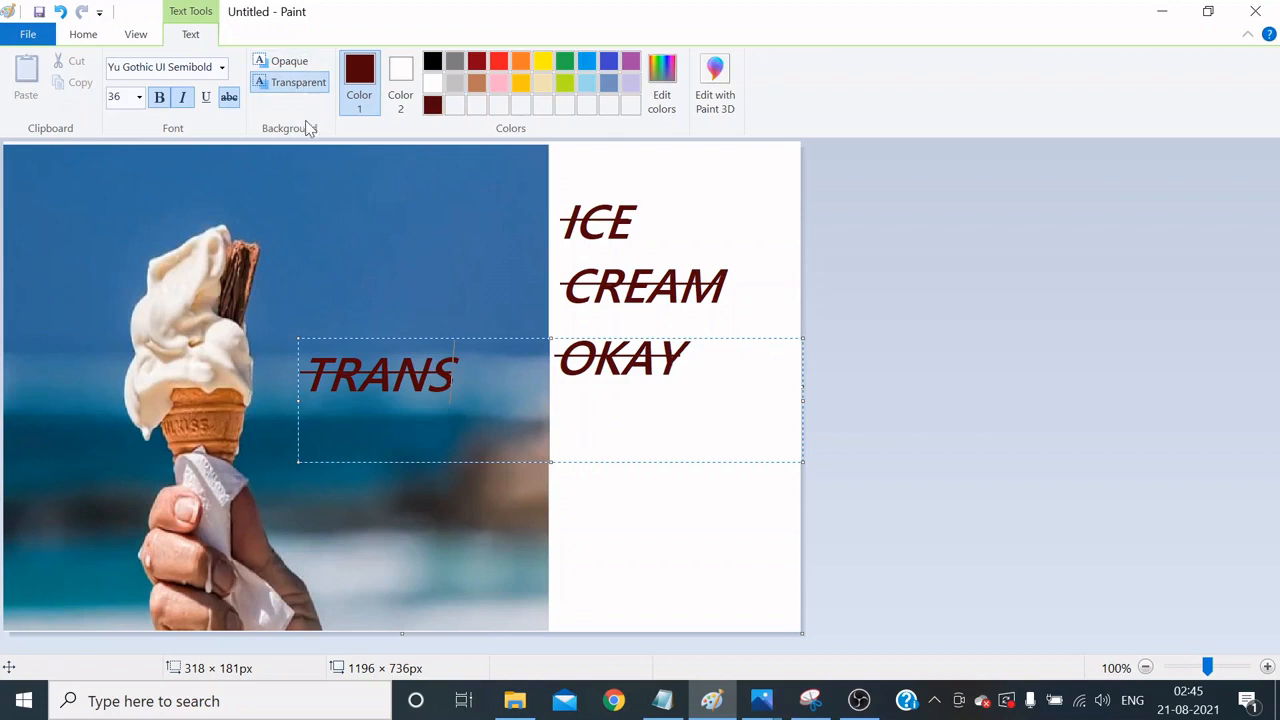
Step: Delete TRANS from its text box over the photo and start an empty text box below OKAY
left_click_drag(465, 378, 300, 378)
key("Delete")
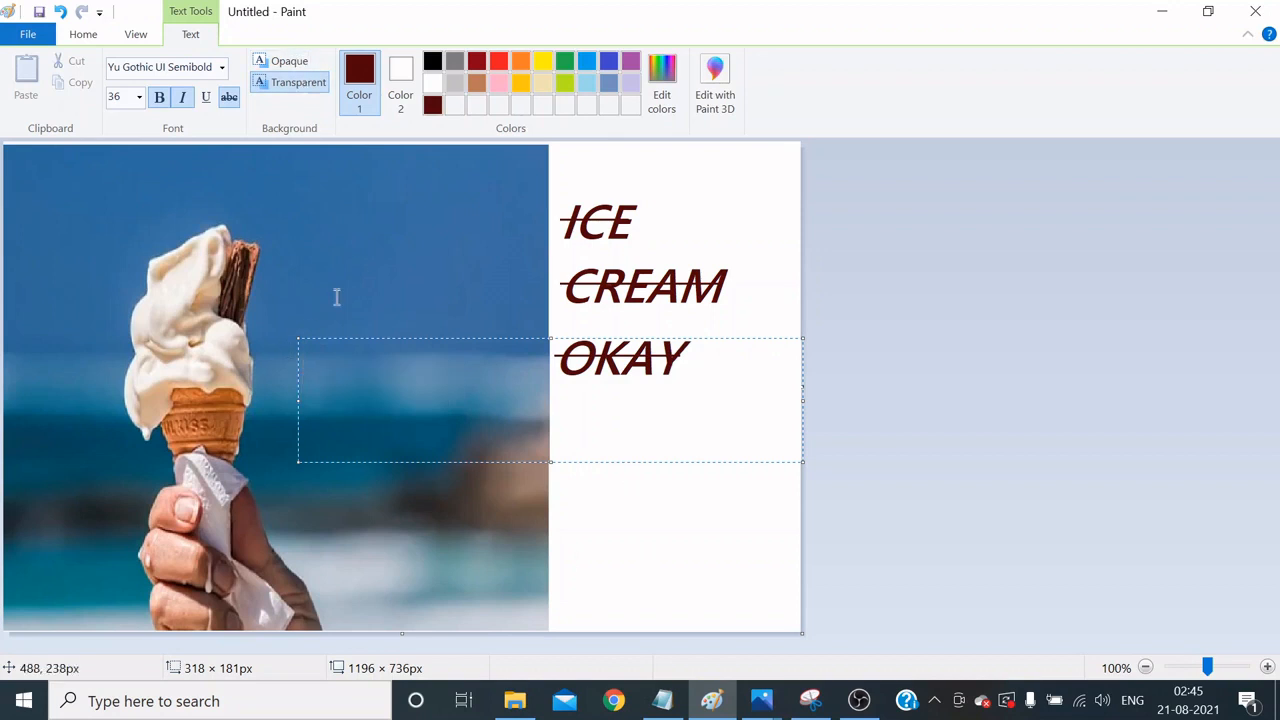
left_click(411, 257)
left_click(691, 405)
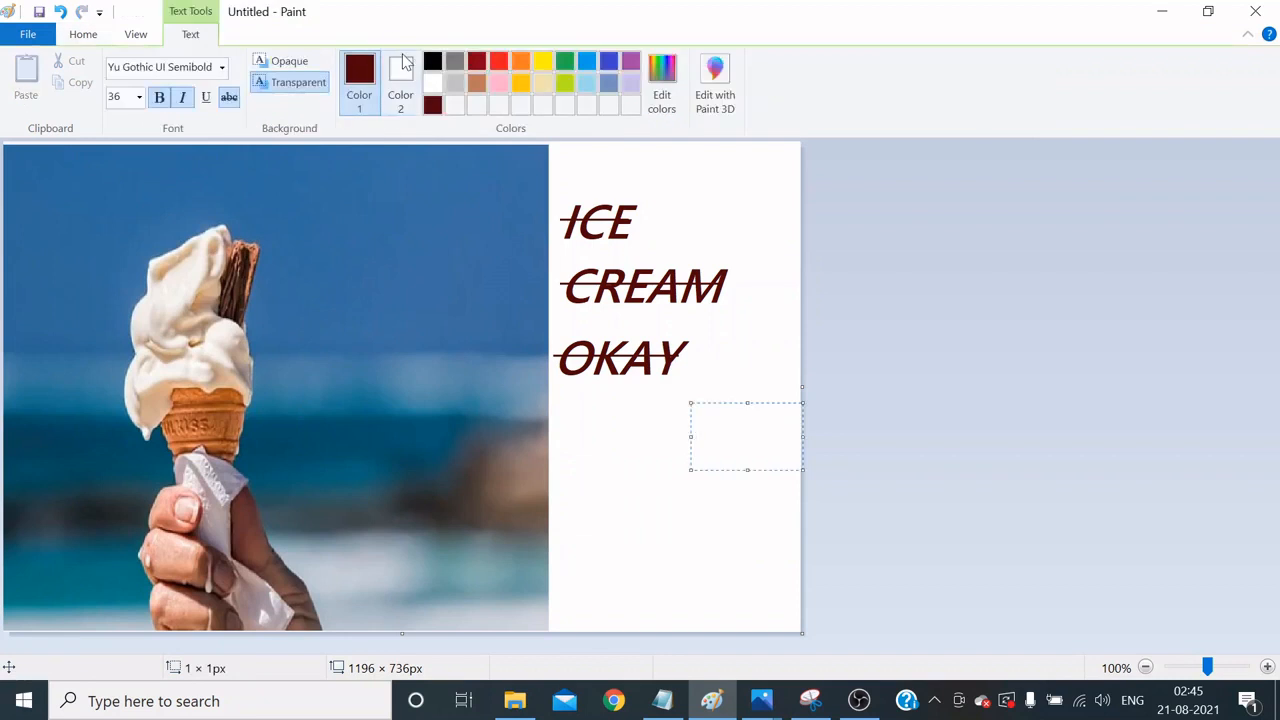